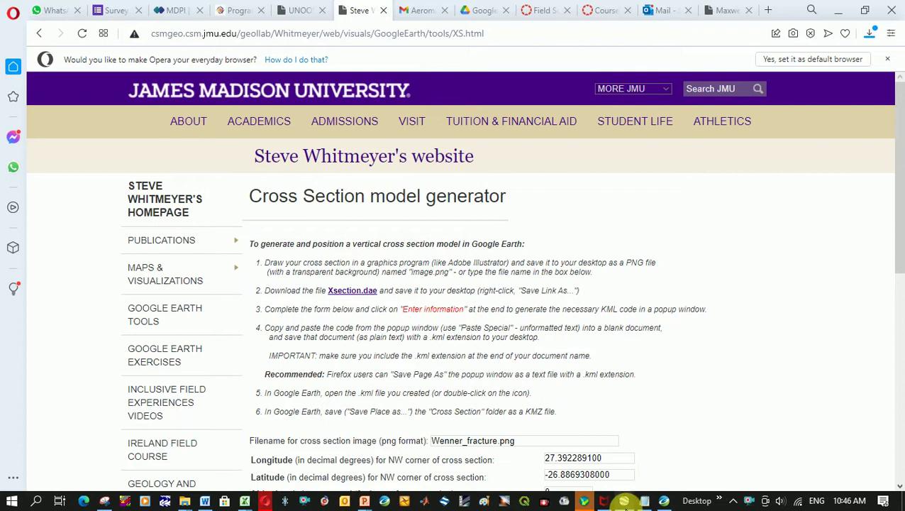
Step: Switch to Google Earth Pro and examine the Cross section overlay, toggling its visibility and rotating the view around it
{"action": "left_click", "coordinate": [624, 501]}
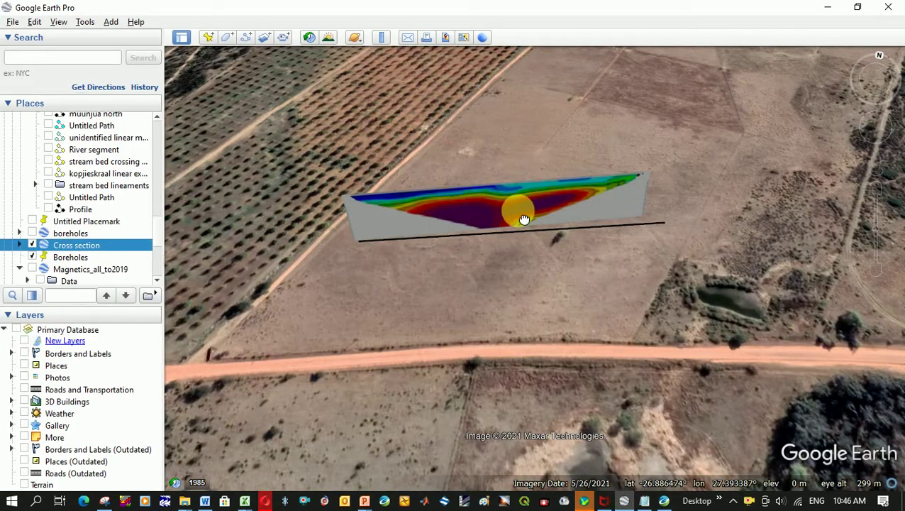
{"action": "left_click_drag", "start_coordinate": [524, 219], "coordinate": [515, 248]}
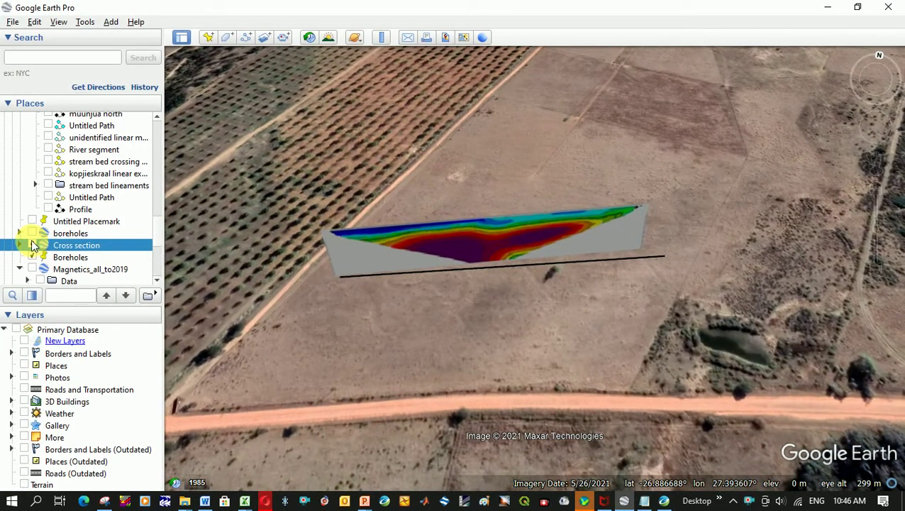
{"action": "left_click", "coordinate": [32, 245]}
{"action": "left_click", "coordinate": [32, 245]}
{"action": "left_click_drag", "start_coordinate": [181, 258], "coordinate": [612, 105]}
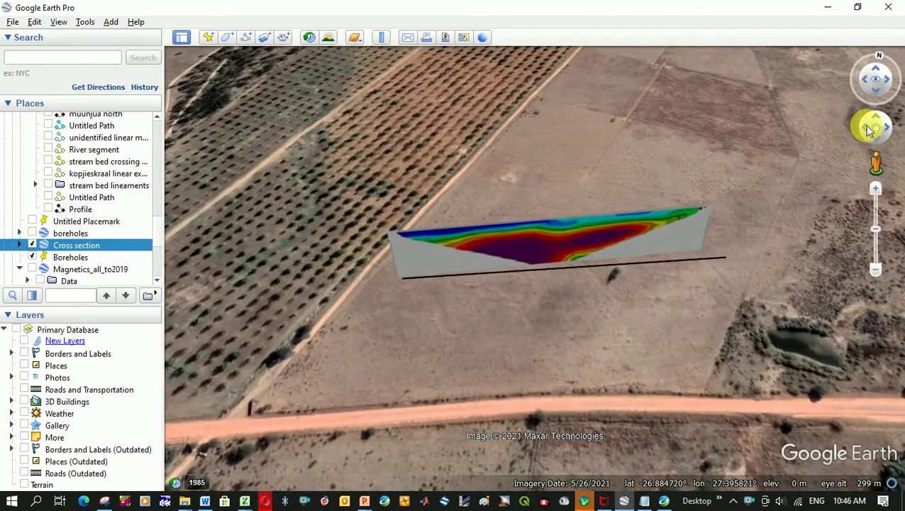
{"action": "left_click", "coordinate": [873, 126]}
{"action": "left_click", "coordinate": [889, 132]}
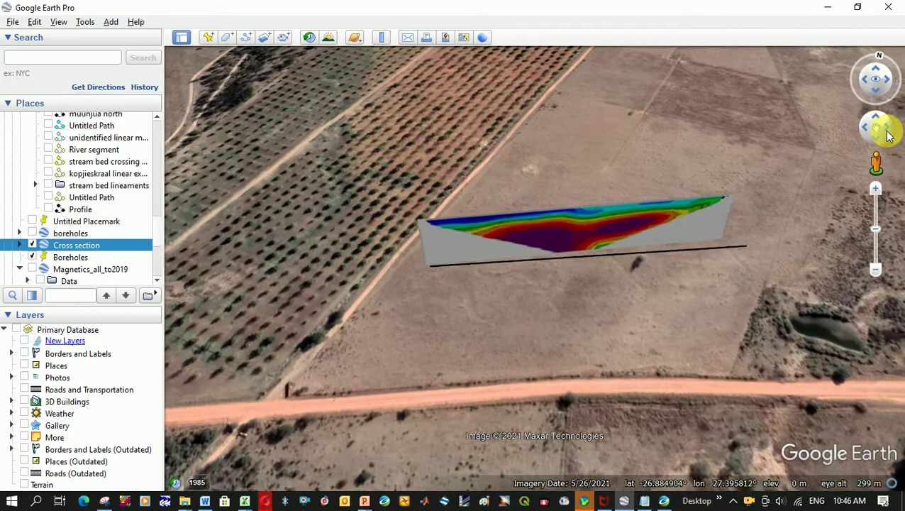
{"action": "left_click", "coordinate": [862, 79]}
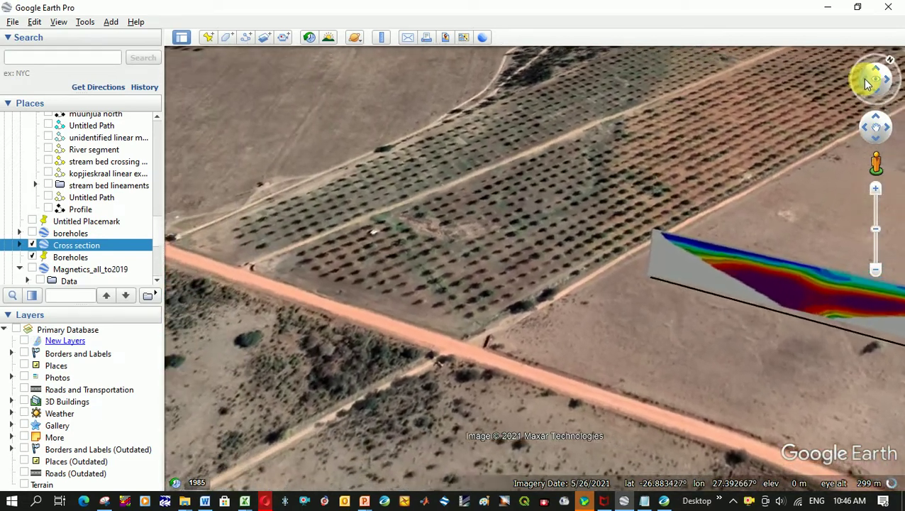
{"action": "left_click_drag", "start_coordinate": [750, 293], "coordinate": [511, 258]}
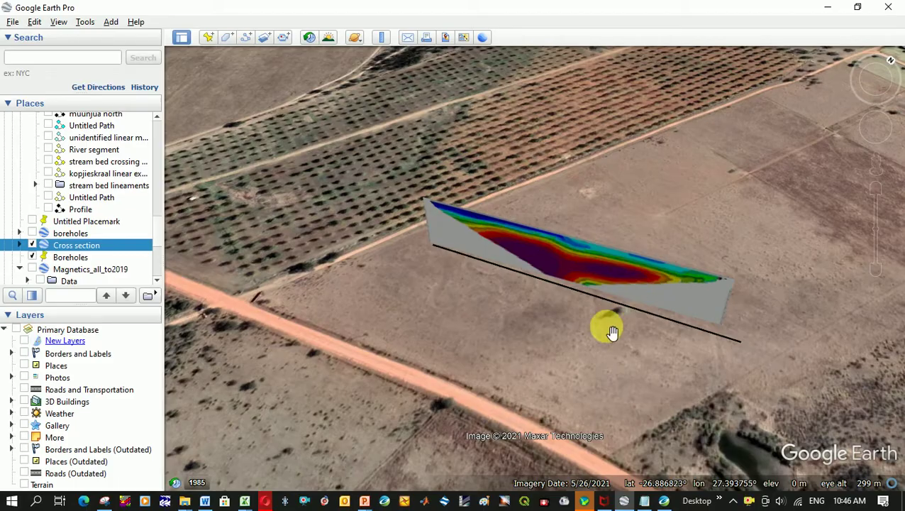
Step: Switch to the Cross Section model generator page in Opera and review its instructions and input form
{"action": "left_click", "coordinate": [264, 500]}
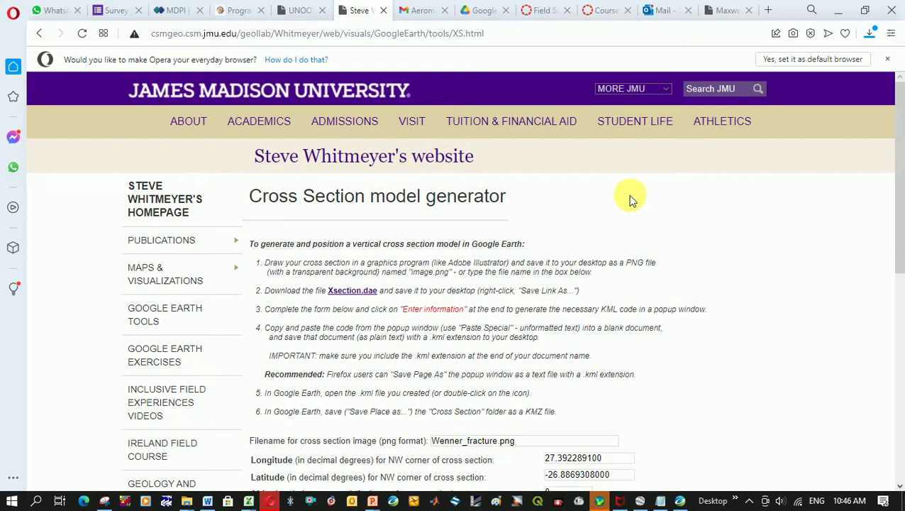
{"action": "scroll", "coordinate": [631, 200], "scroll_direction": "down", "scroll_amount": 2}
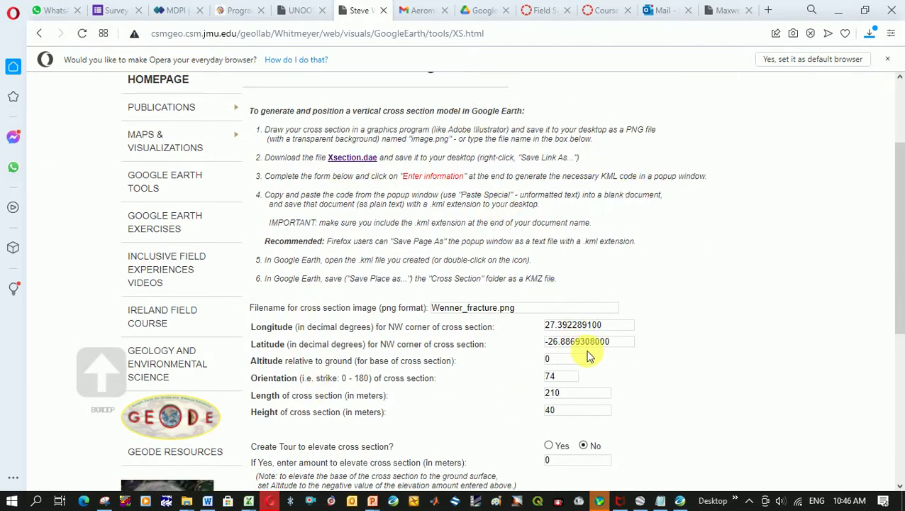
{"action": "scroll", "coordinate": [588, 358], "scroll_direction": "down", "scroll_amount": 5}
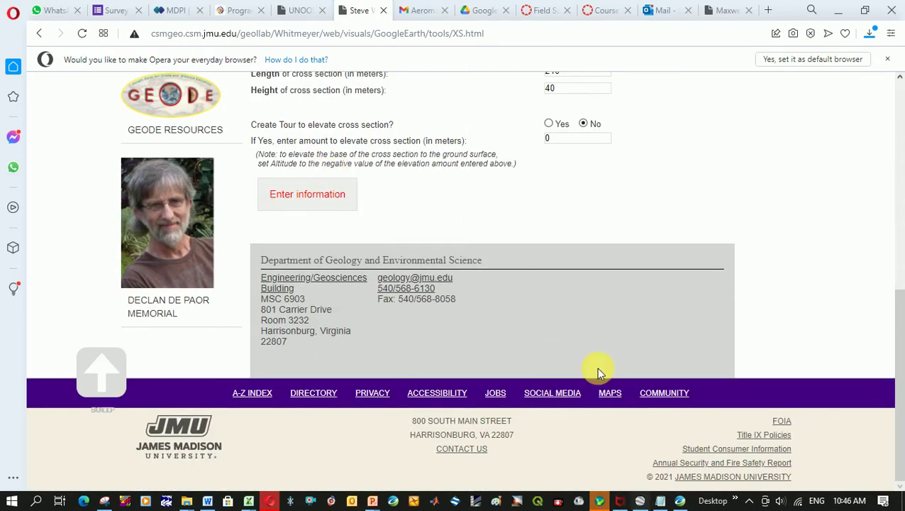
{"action": "scroll", "coordinate": [568, 231], "scroll_direction": "up", "scroll_amount": 6}
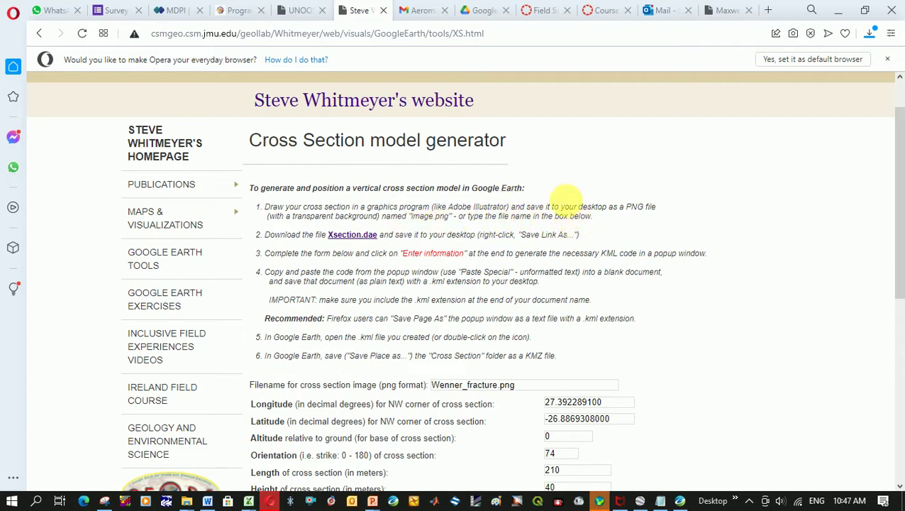
Step: Check the shared Google Earth folder in Google Drive and locate Wenner_fracture.PNG in the computer's Desktop folder
{"action": "left_click", "coordinate": [481, 13]}
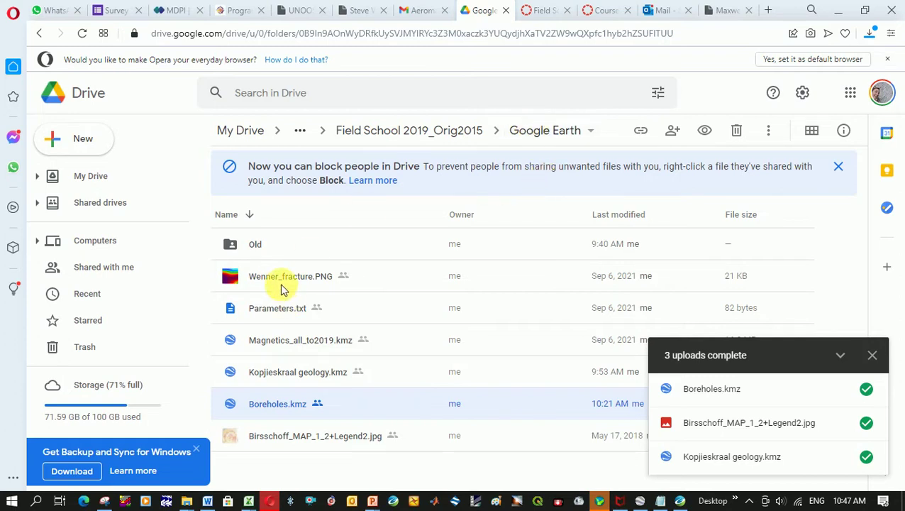
{"action": "mouse_move", "coordinate": [186, 501]}
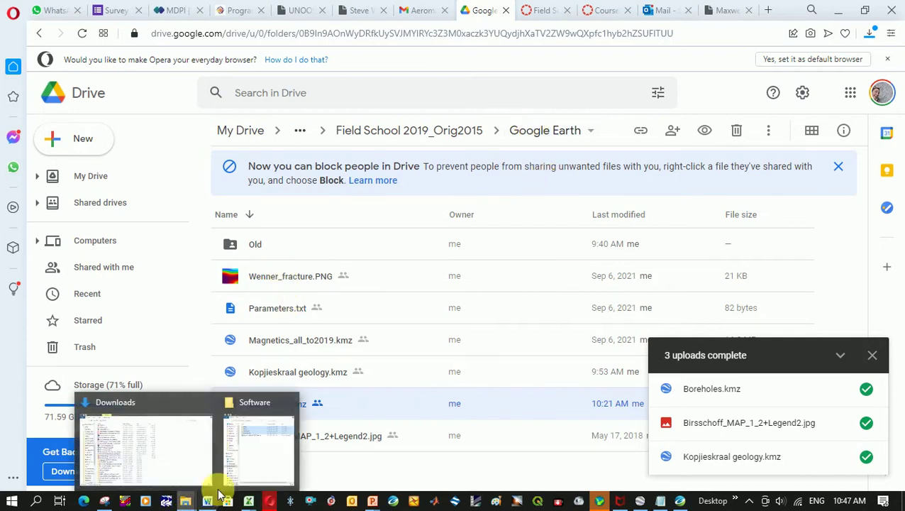
{"action": "left_click", "coordinate": [207, 403]}
{"action": "left_click", "coordinate": [202, 422]}
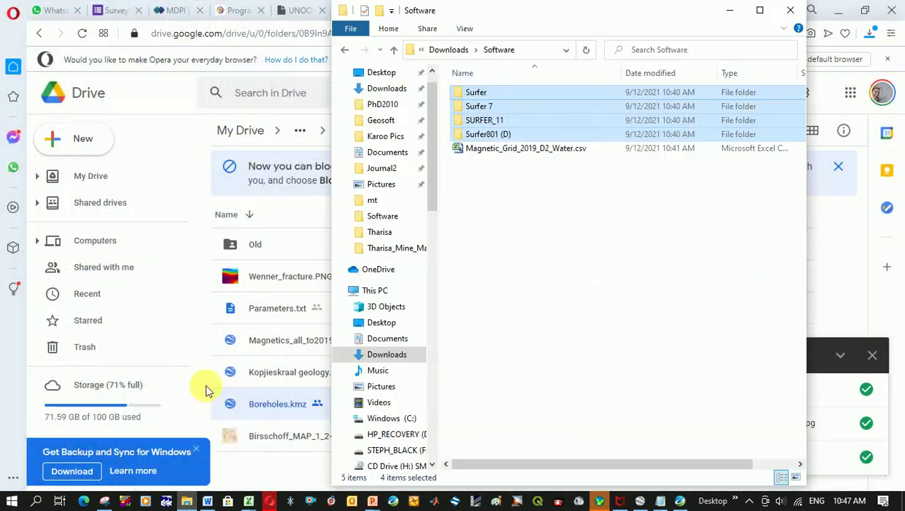
{"action": "left_click", "coordinate": [383, 98]}
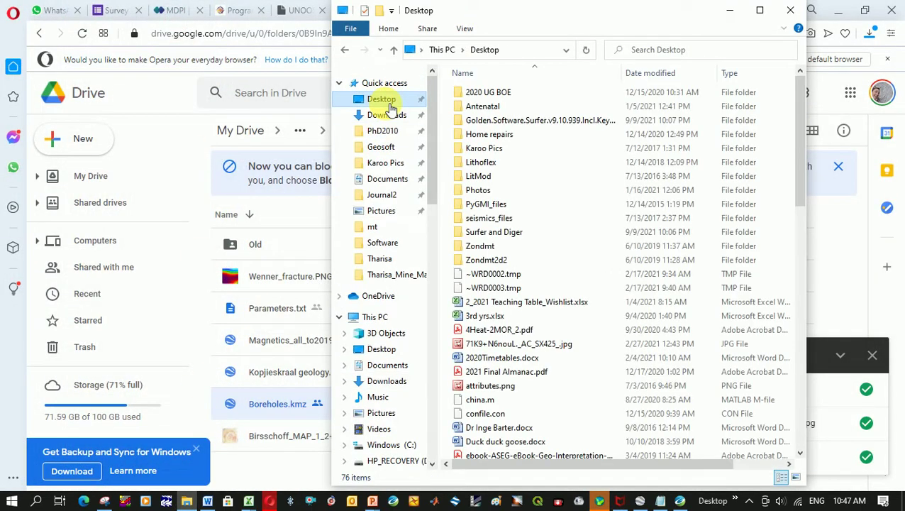
{"action": "scroll", "coordinate": [550, 370], "scroll_direction": "down", "scroll_amount": 16}
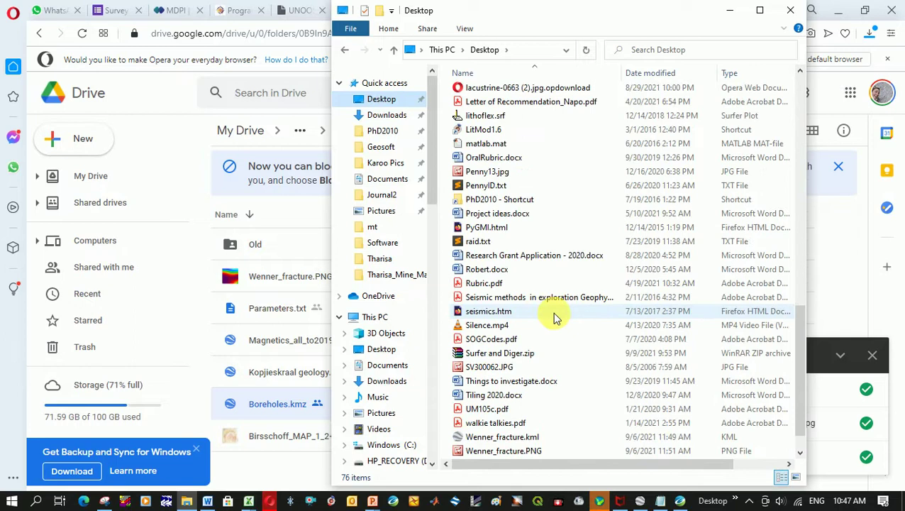
{"action": "left_click", "coordinate": [469, 427]}
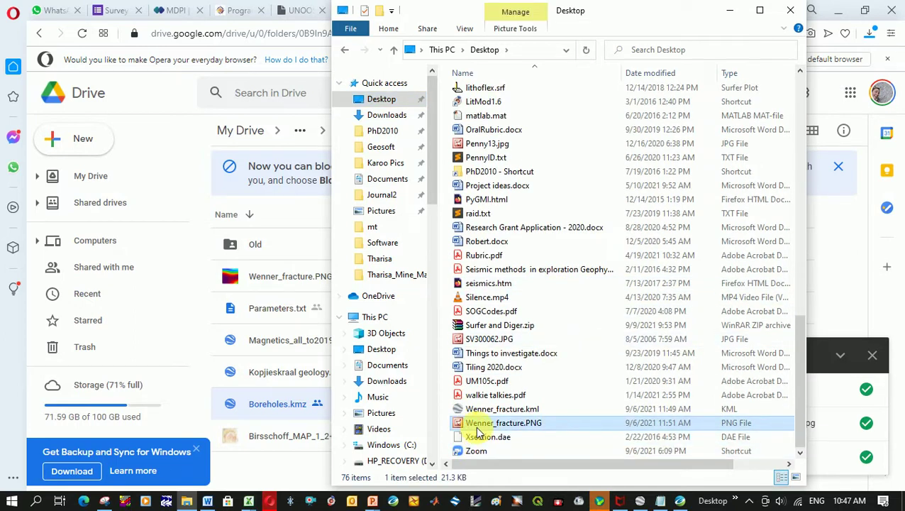
{"action": "left_click", "coordinate": [730, 10]}
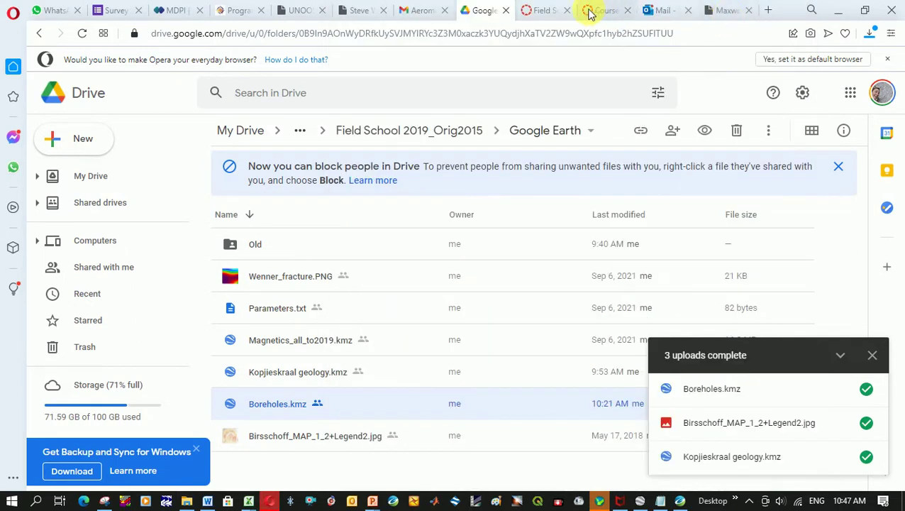
Step: Return to the Cross Section model generator page and highlight the instruction for downloading Xsection.dae
{"action": "left_click", "coordinate": [360, 10]}
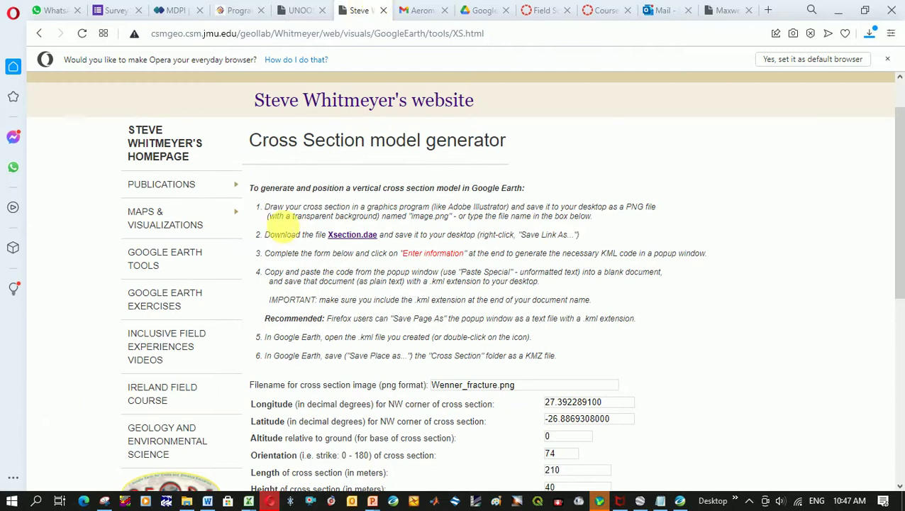
{"action": "left_click_drag", "start_coordinate": [269, 235], "coordinate": [594, 239]}
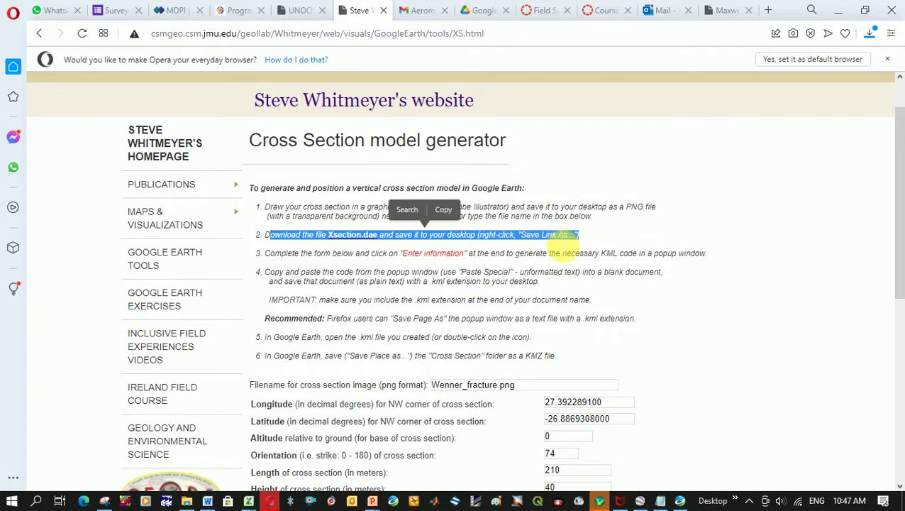
{"action": "left_click", "coordinate": [585, 246]}
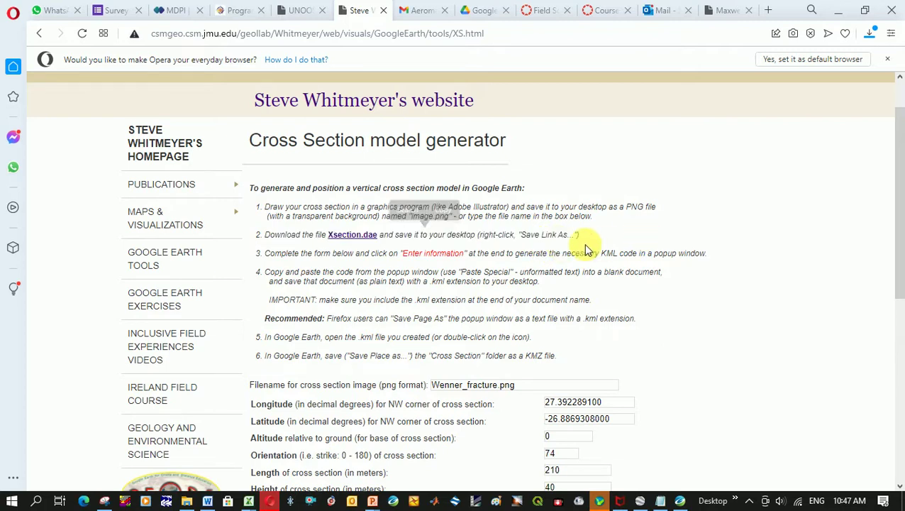
Step: Try to save the linked Xsection.dae file to the Desktop folder
{"action": "right_click", "coordinate": [341, 239]}
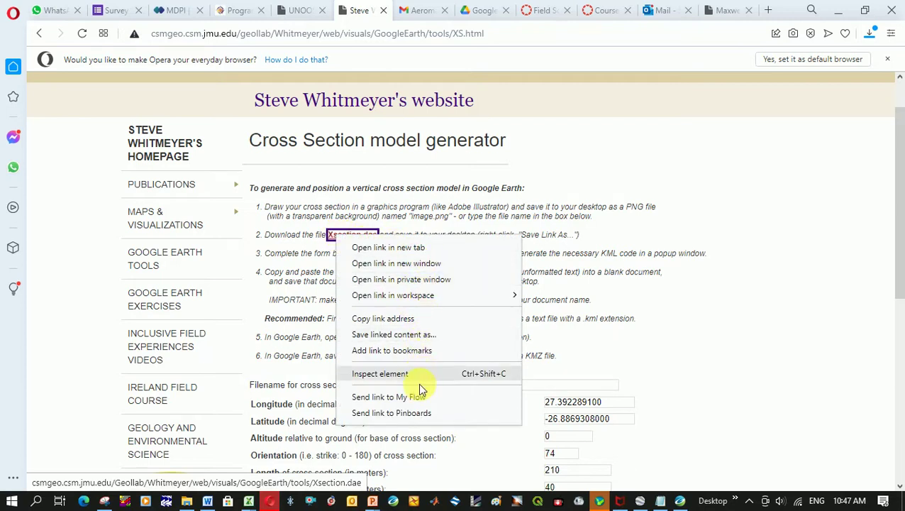
{"action": "left_click", "coordinate": [428, 336]}
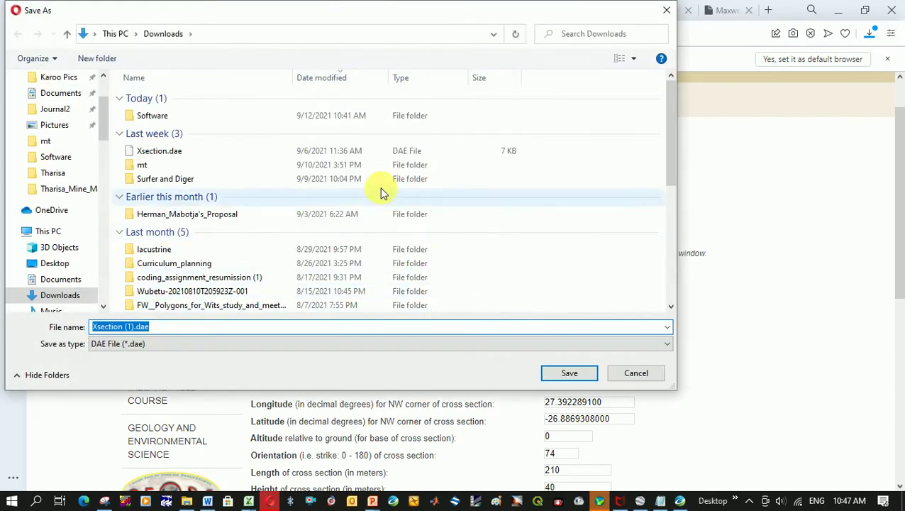
{"action": "left_click_drag", "start_coordinate": [99, 89], "coordinate": [99, 76]}
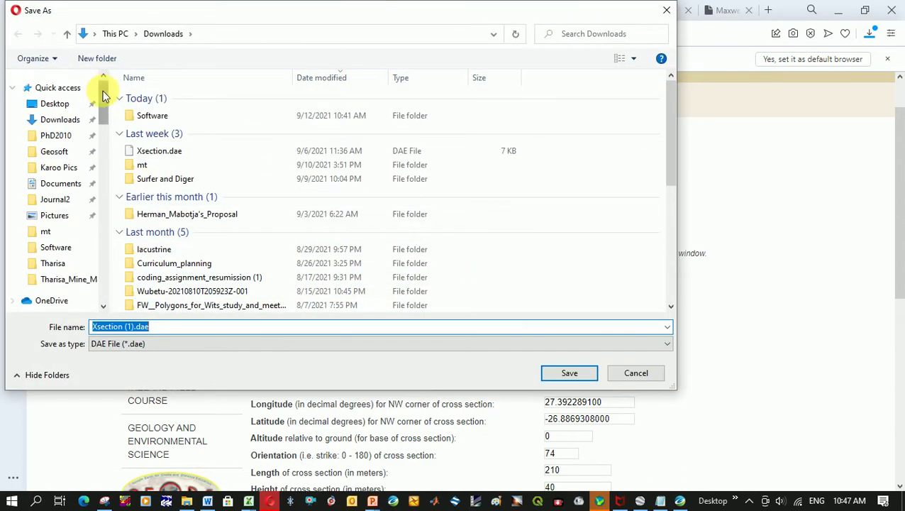
{"action": "left_click", "coordinate": [54, 104]}
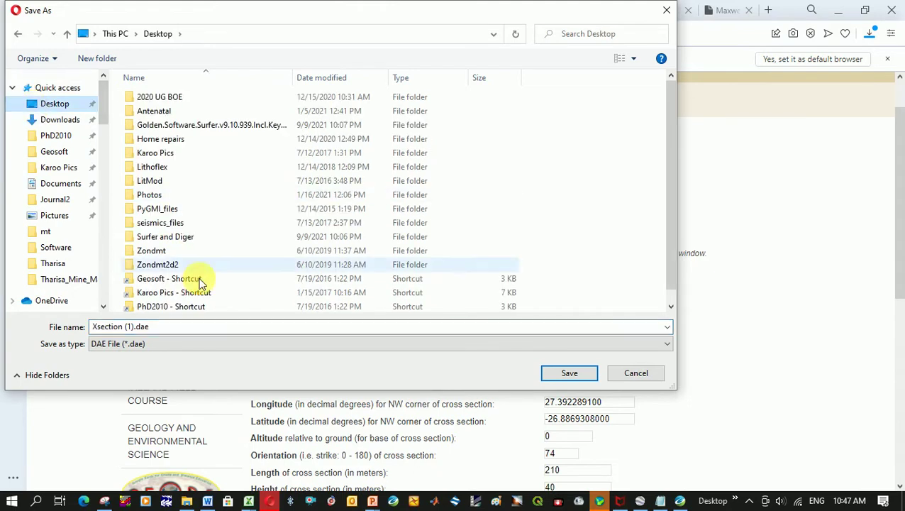
{"action": "scroll", "coordinate": [670, 207], "scroll_direction": "down", "scroll_amount": 1}
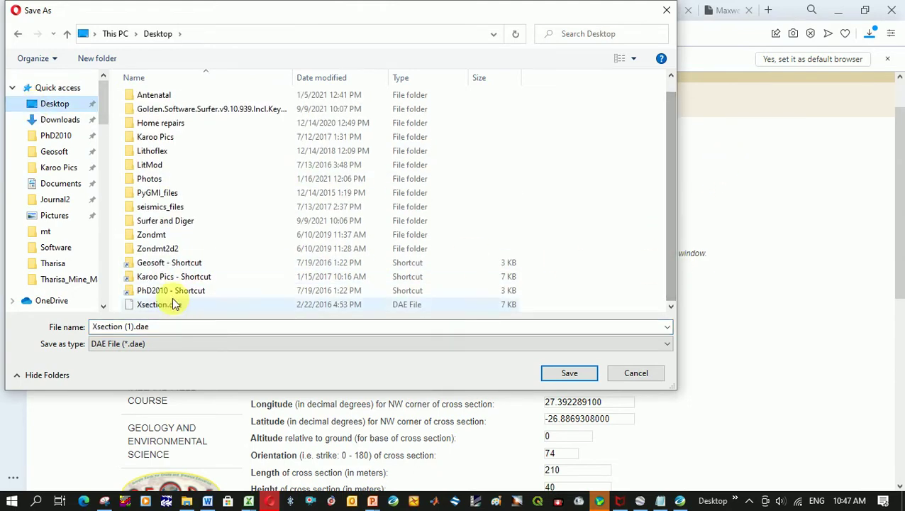
{"action": "left_click", "coordinate": [549, 368]}
{"action": "left_click", "coordinate": [633, 377]}
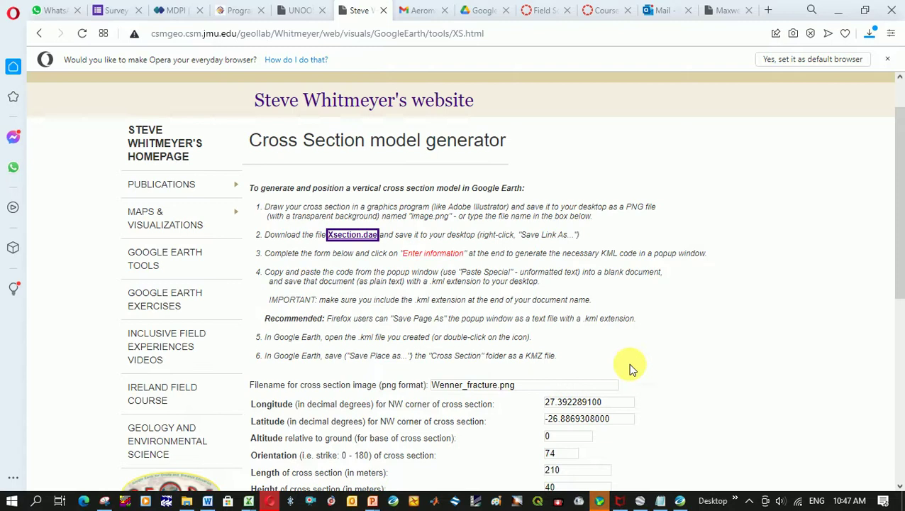
Step: Highlight the instruction about completing the form and the label of the cross section image filename field
{"action": "left_click_drag", "start_coordinate": [264, 253], "coordinate": [723, 269]}
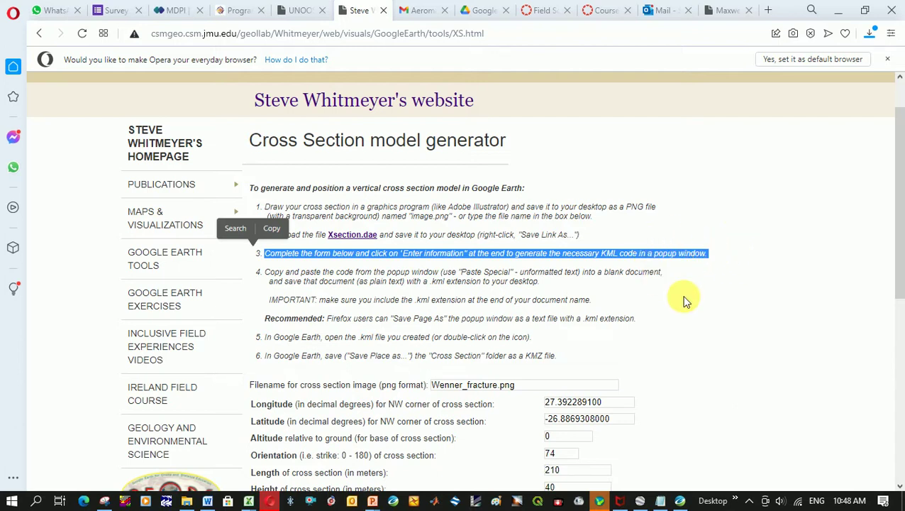
{"action": "scroll", "coordinate": [685, 301], "scroll_direction": "down", "scroll_amount": 3}
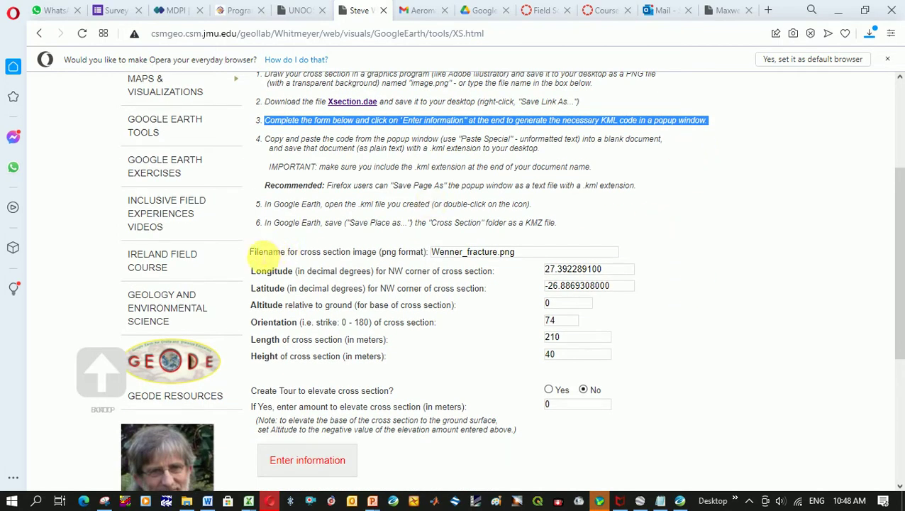
{"action": "left_click_drag", "start_coordinate": [257, 252], "coordinate": [429, 257]}
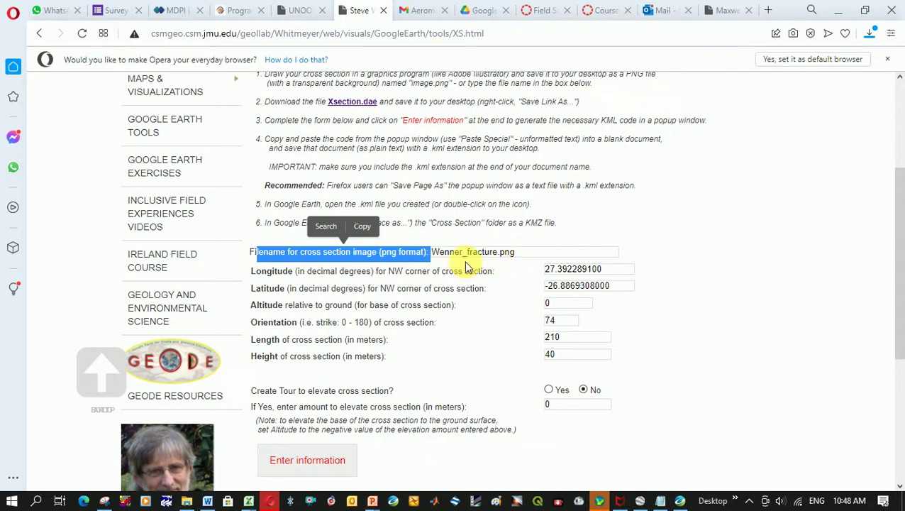
Step: Copy the full file name Wenner_fracture.PNG, including its extension, from the image in the Desktop folder
{"action": "left_click", "coordinate": [188, 499]}
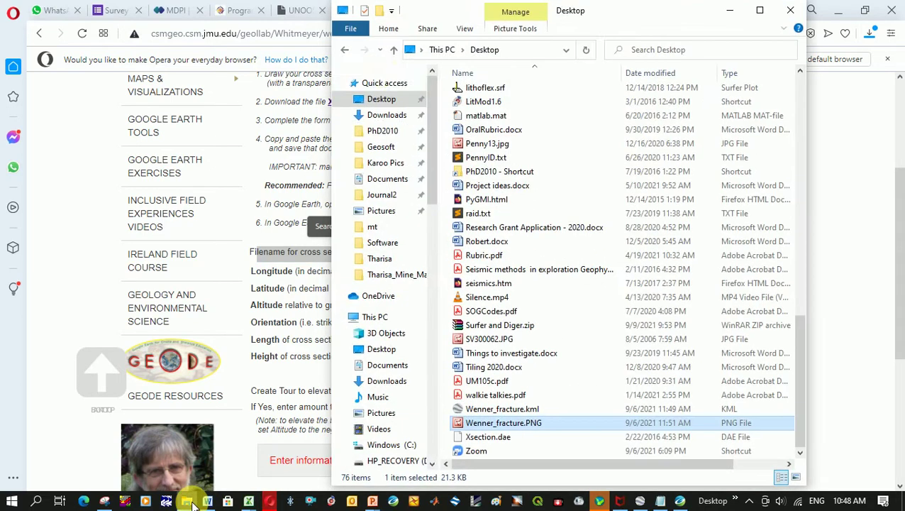
{"action": "right_click", "coordinate": [494, 423]}
{"action": "left_click", "coordinate": [531, 460]}
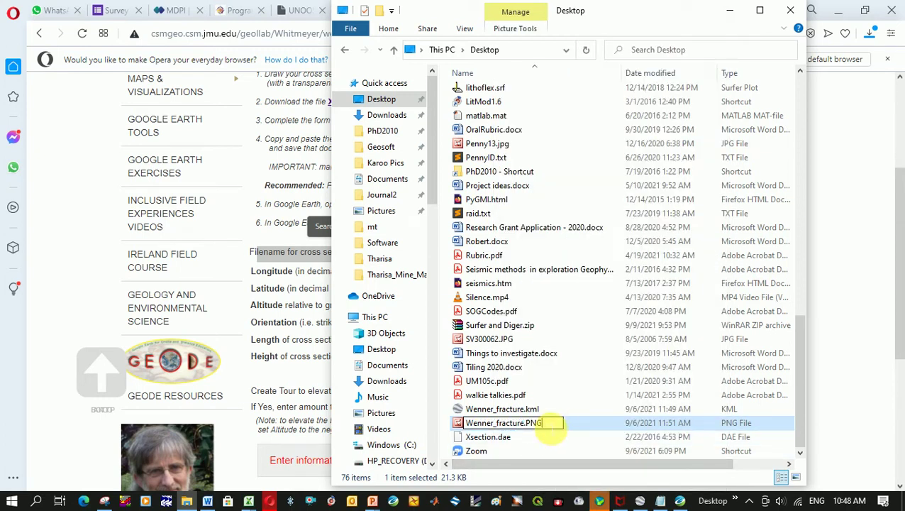
{"action": "left_click_drag", "start_coordinate": [552, 424], "coordinate": [469, 424]}
{"action": "right_click", "coordinate": [473, 424]}
{"action": "left_click", "coordinate": [520, 289]}
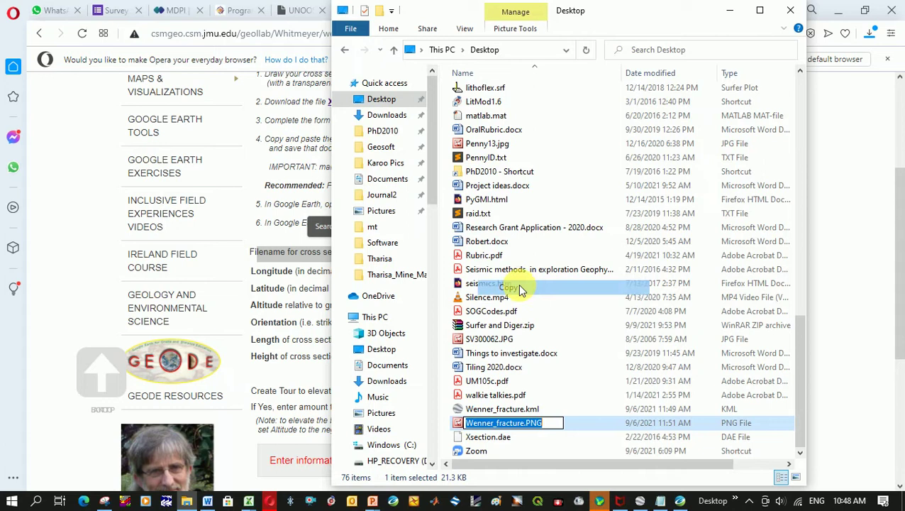
Step: Replace the cross section image filename in the generator form with the copied name Wenner_fracture.PNG
{"action": "left_click", "coordinate": [814, 251]}
{"action": "left_click_drag", "start_coordinate": [571, 257], "coordinate": [397, 252]}
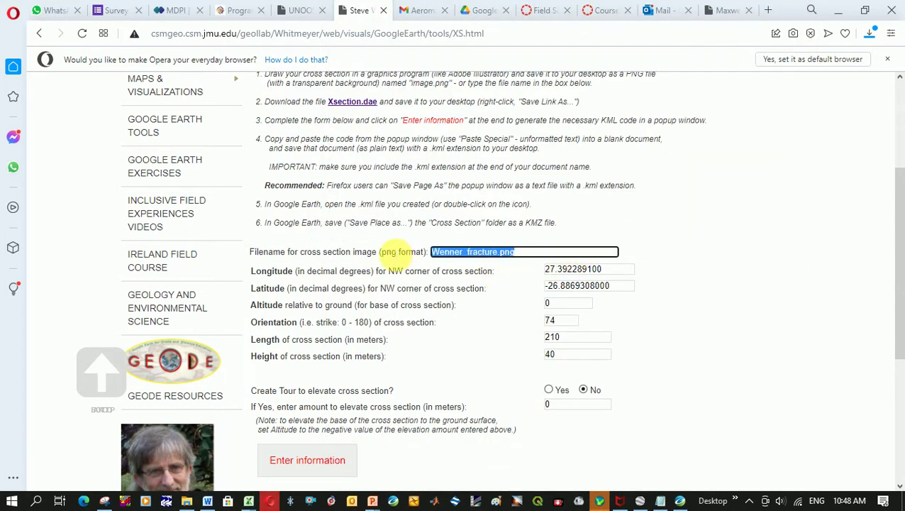
{"action": "right_click", "coordinate": [474, 259]}
{"action": "left_click", "coordinate": [505, 261]}
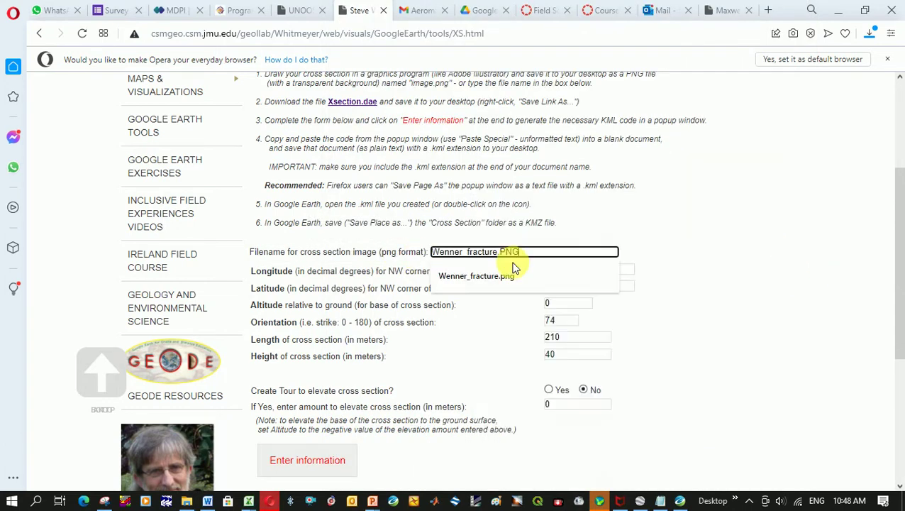
{"action": "left_click", "coordinate": [567, 239]}
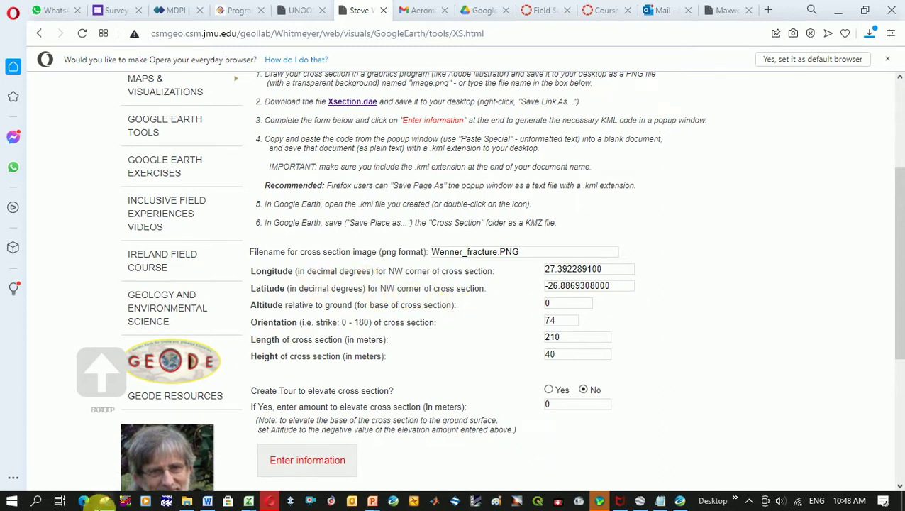
Step: View the Wenner_fracture.PNG cross section image from the Desktop folder, and return to the generator form
{"action": "left_click", "coordinate": [187, 501]}
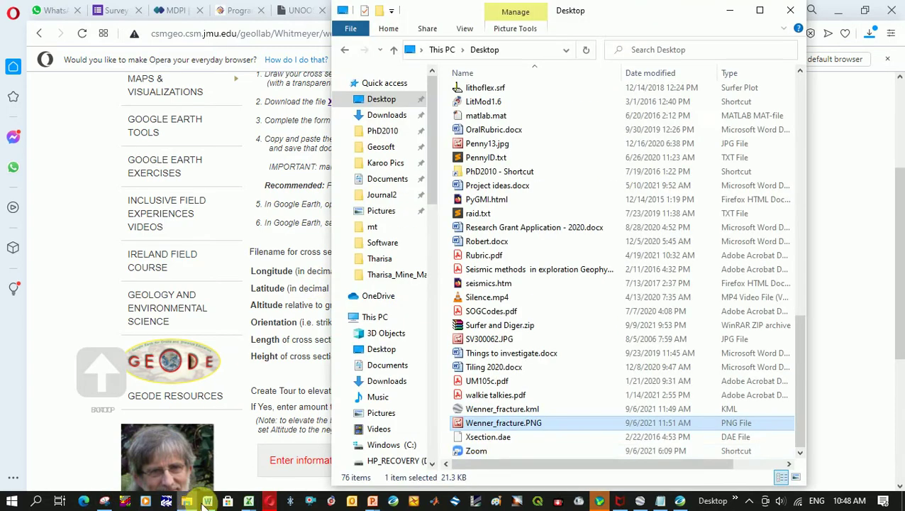
{"action": "double_click", "coordinate": [504, 423]}
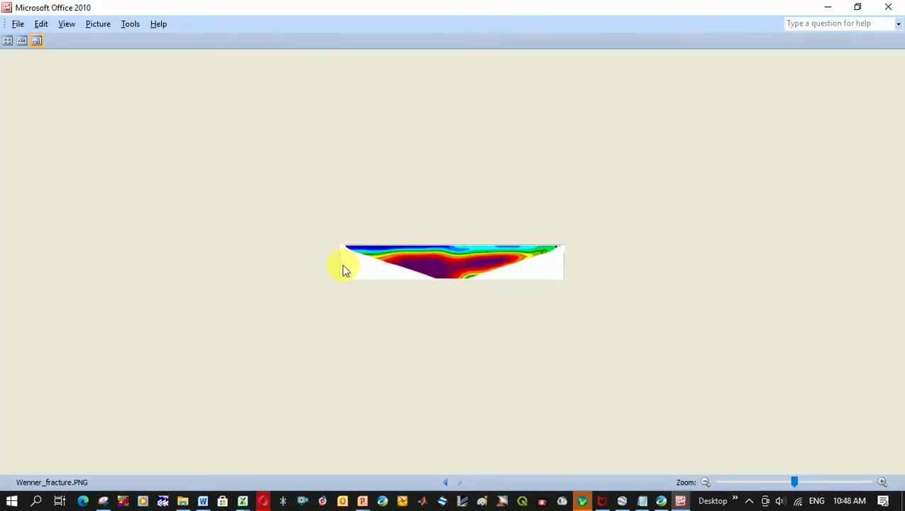
{"action": "left_click", "coordinate": [827, 9]}
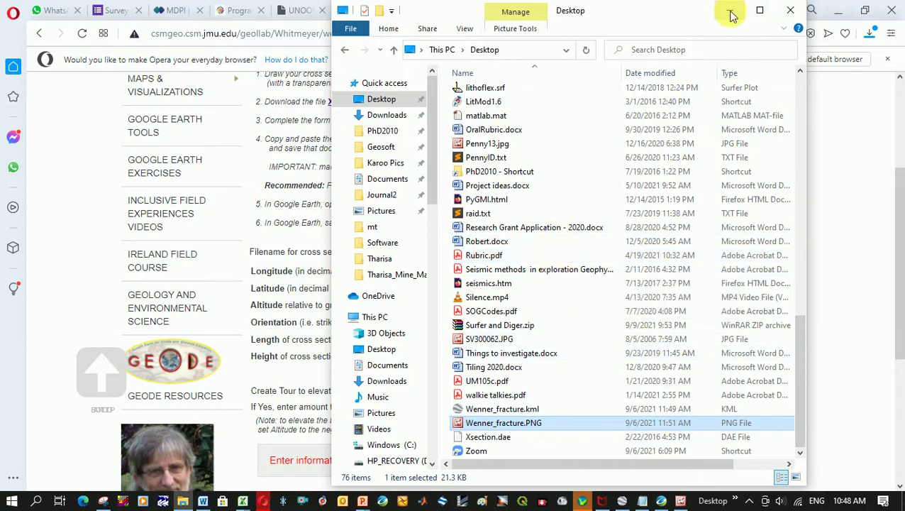
{"action": "left_click", "coordinate": [730, 11]}
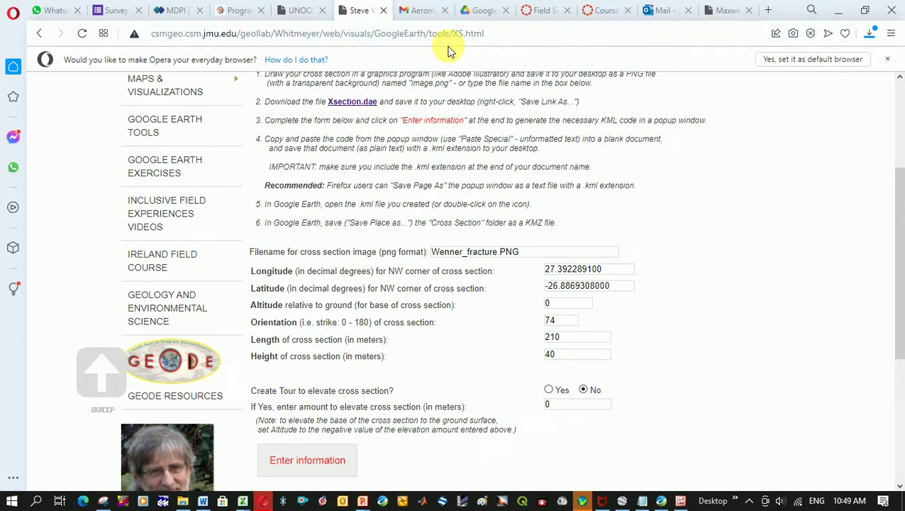
Step: Check the Google Earth folder in Google Drive and highlight the latitude value in Parameters.txt in Notepad
{"action": "left_click", "coordinate": [481, 10]}
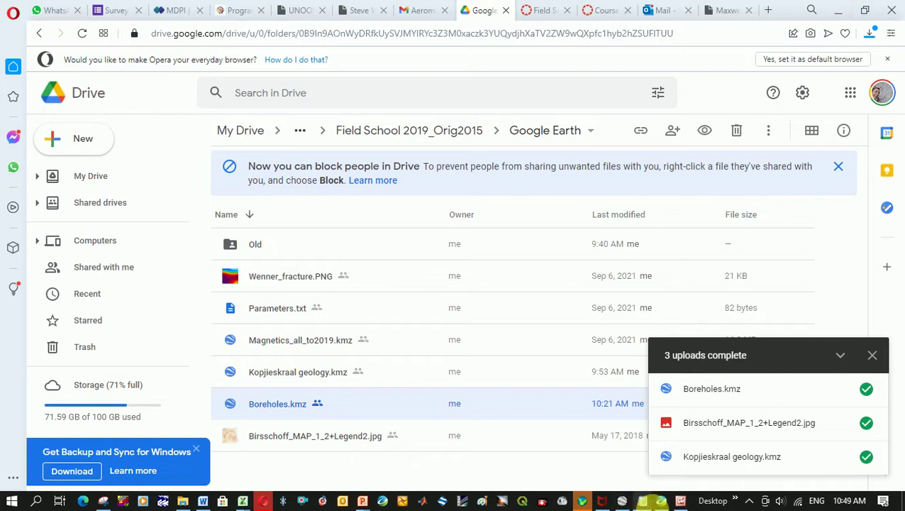
{"action": "left_click", "coordinate": [642, 502]}
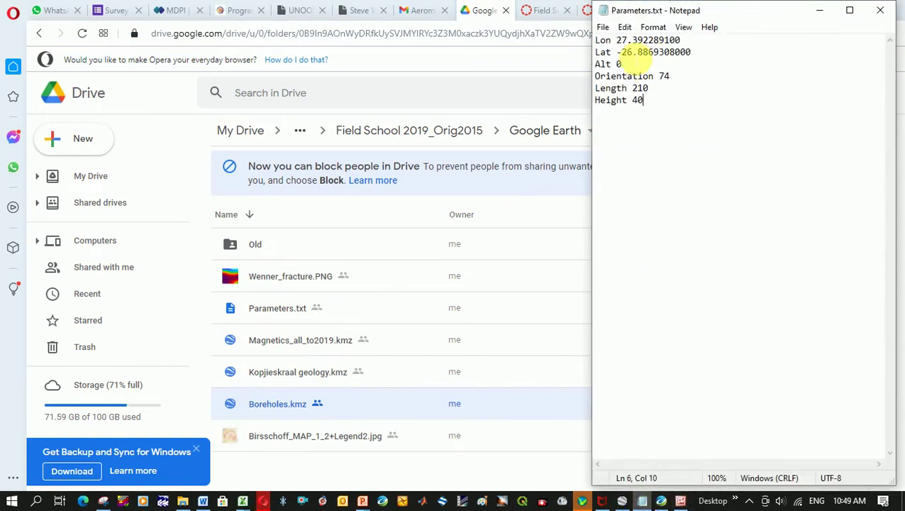
{"action": "mouse_move", "coordinate": [616, 40]}
{"action": "left_mouse_down"}
{"action": "mouse_move", "coordinate": [669, 42]}
{"action": "mouse_move", "coordinate": [655, 54]}
{"action": "mouse_move", "coordinate": [622, 54]}
{"action": "left_mouse_up"}
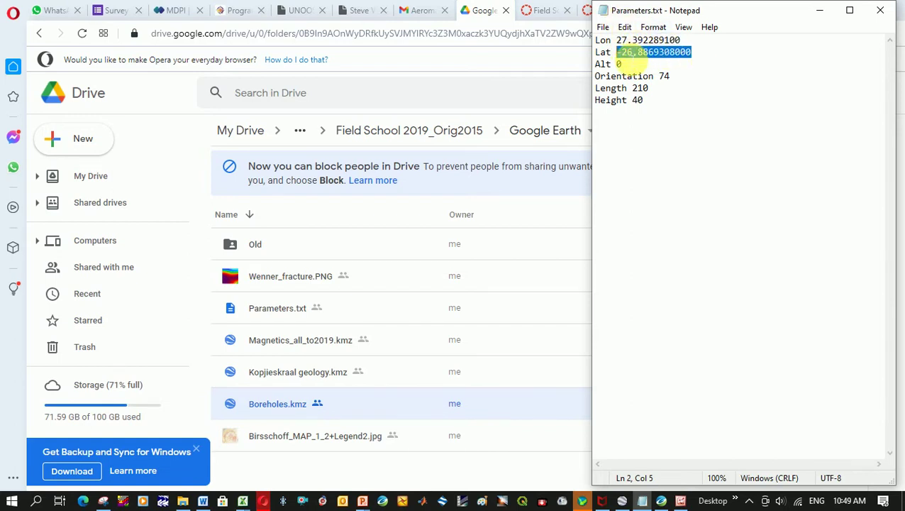
Step: Return to the generator form and check the longitude, latitude and altitude of the cross section's NW corner and base
{"action": "left_click", "coordinate": [355, 10]}
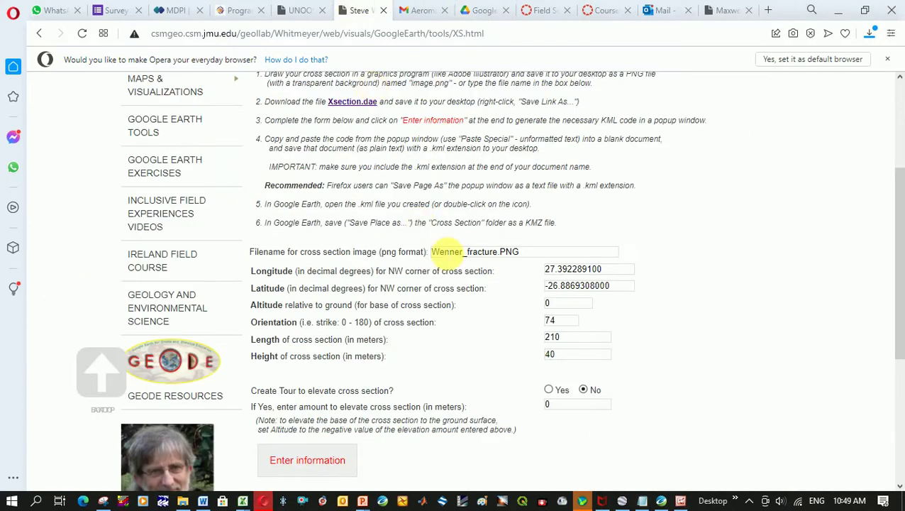
{"action": "double_click", "coordinate": [595, 270]}
{"action": "double_click", "coordinate": [588, 286]}
{"action": "key", "text": "ctrl+v"}
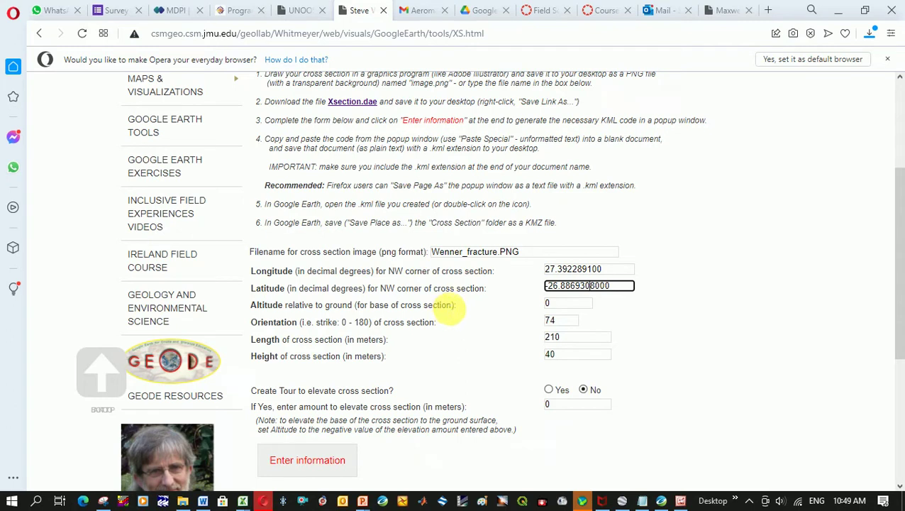
{"action": "double_click", "coordinate": [561, 305]}
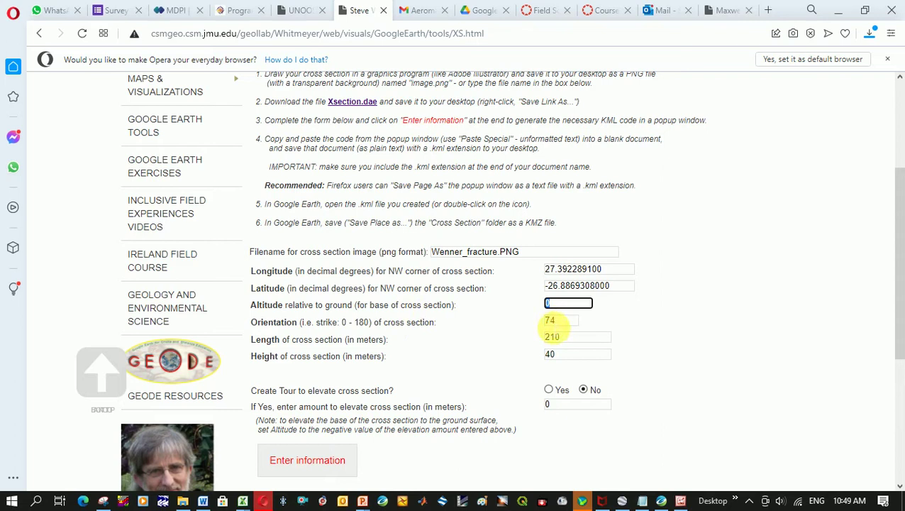
Step: Switch to Oasis montaj and bring the S6 profile line on Map_FS2019_Elvis.map fully into view
{"action": "left_click", "coordinate": [661, 499]}
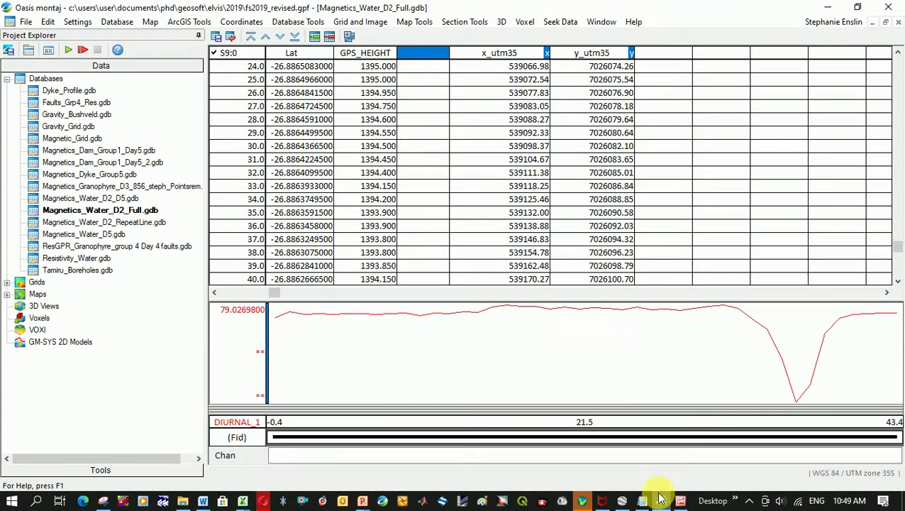
{"action": "left_click", "coordinate": [866, 23]}
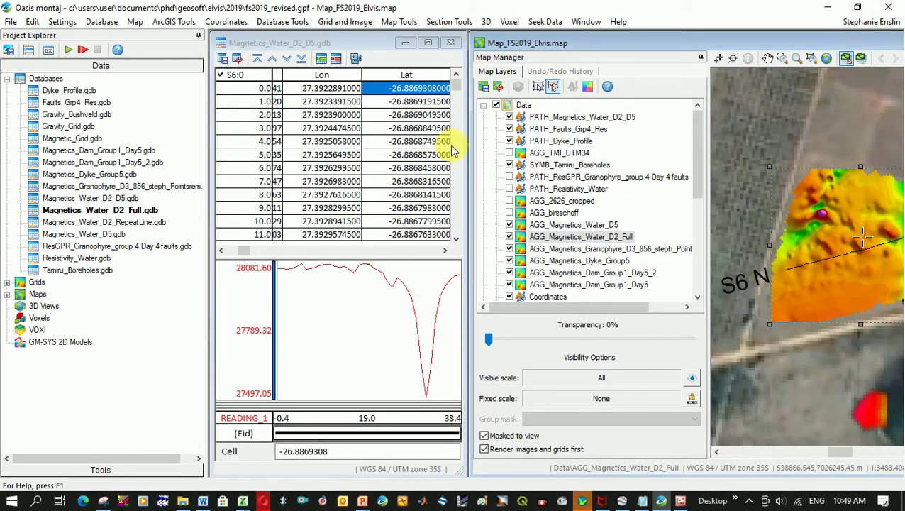
{"action": "left_click_drag", "start_coordinate": [475, 149], "coordinate": [252, 161]}
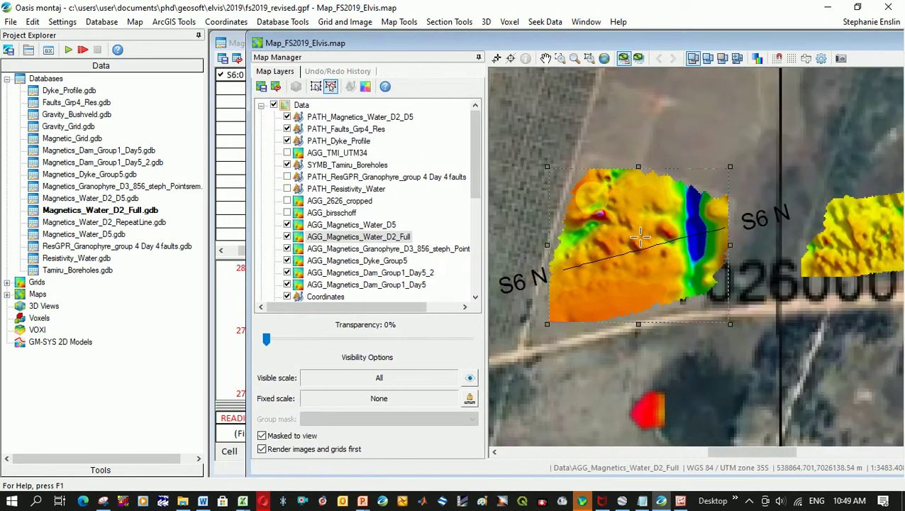
{"action": "right_click", "coordinate": [585, 246]}
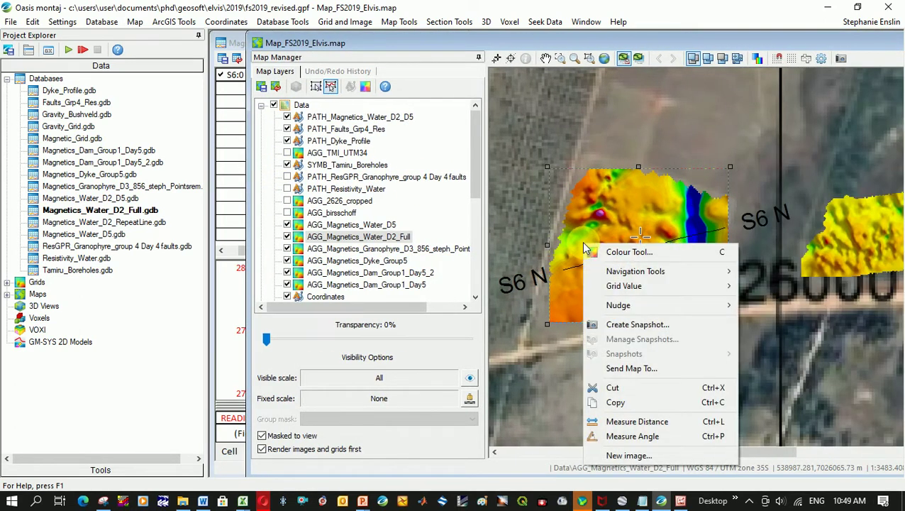
{"action": "left_click", "coordinate": [666, 436]}
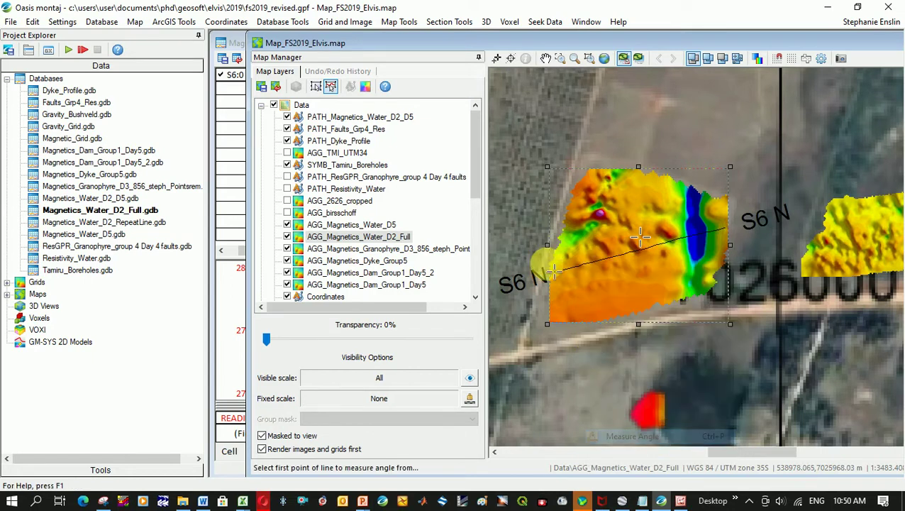
{"action": "left_click_drag", "start_coordinate": [565, 270], "coordinate": [722, 229]}
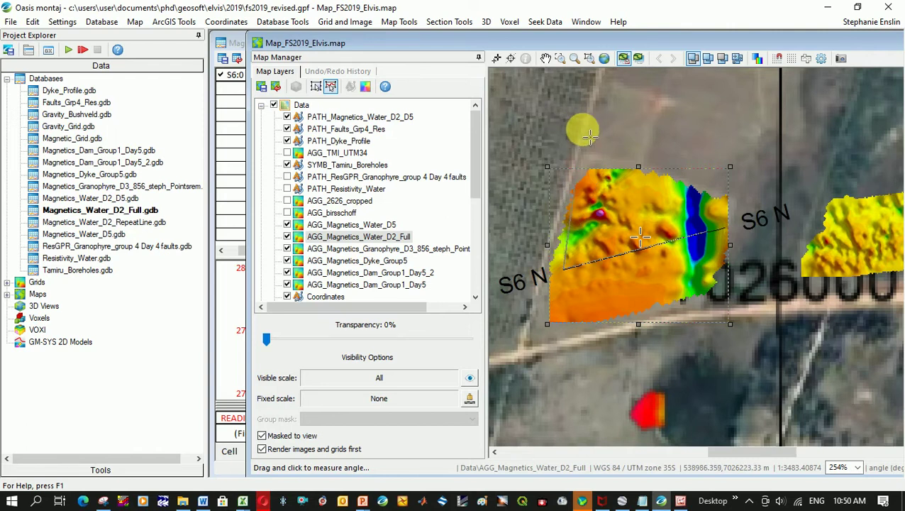
{"action": "right_click", "coordinate": [589, 134]}
{"action": "left_click", "coordinate": [591, 138]}
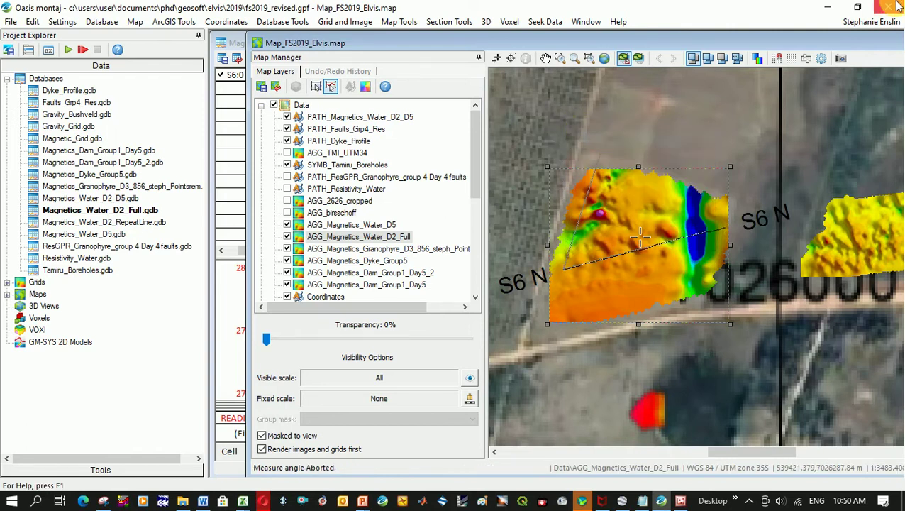
Step: Maximize the map window and measure the angle between the S6 profile line and north, and minimize Oasis montaj
{"action": "left_click_drag", "start_coordinate": [865, 43], "coordinate": [841, 51]}
{"action": "left_click", "coordinate": [878, 48]}
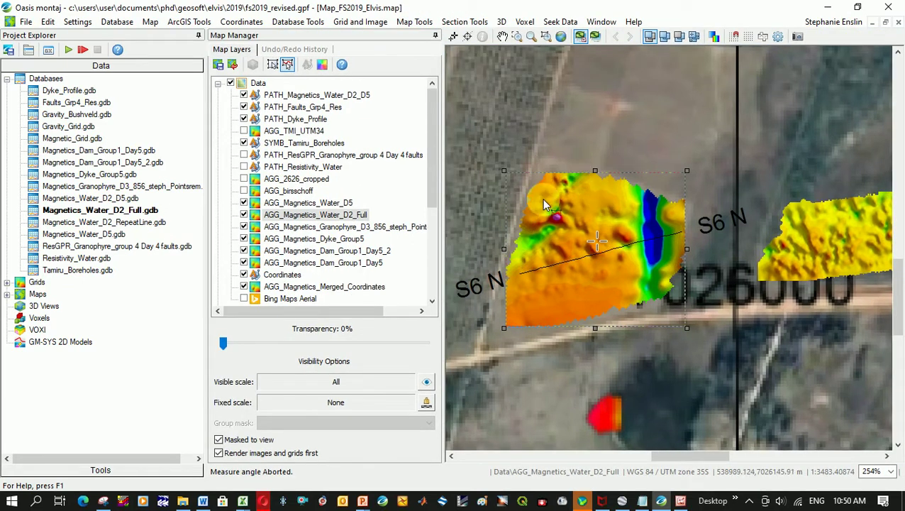
{"action": "right_click", "coordinate": [552, 243]}
{"action": "left_click", "coordinate": [594, 436]}
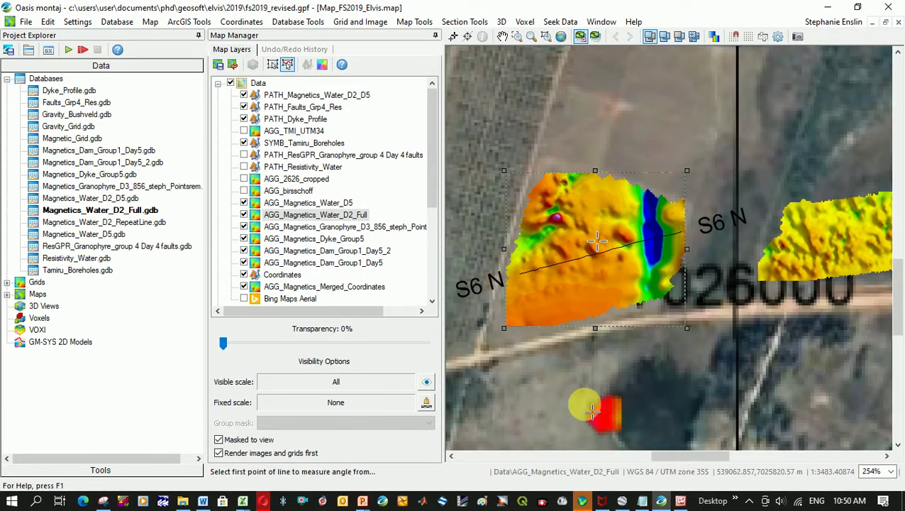
{"action": "left_click", "coordinate": [529, 271]}
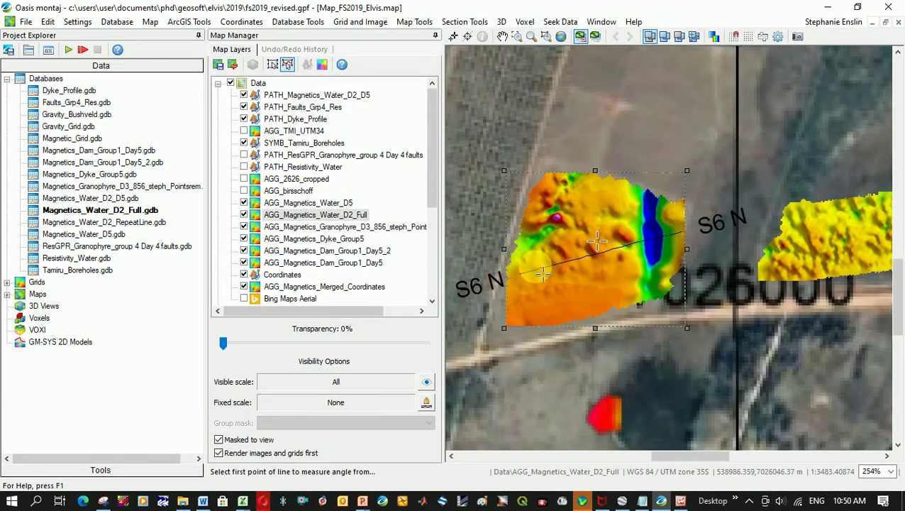
{"action": "left_click", "coordinate": [656, 245]}
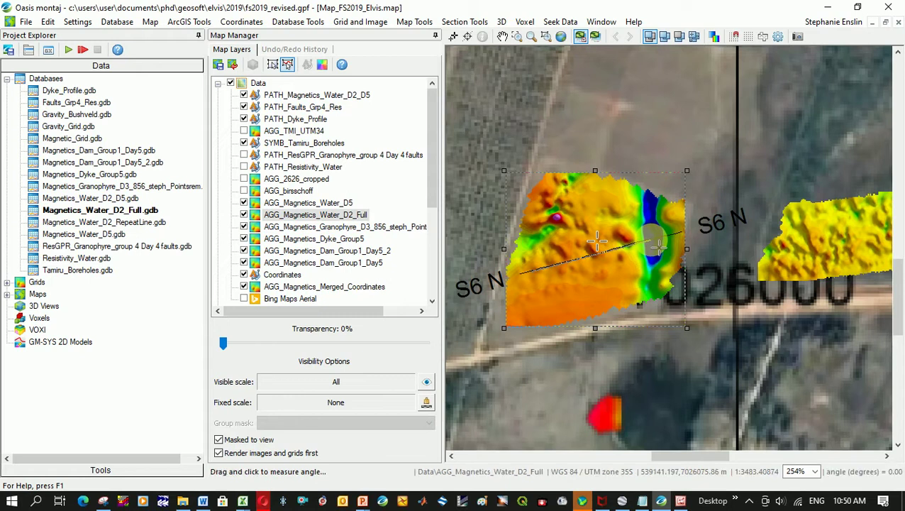
{"action": "right_click", "coordinate": [540, 183]}
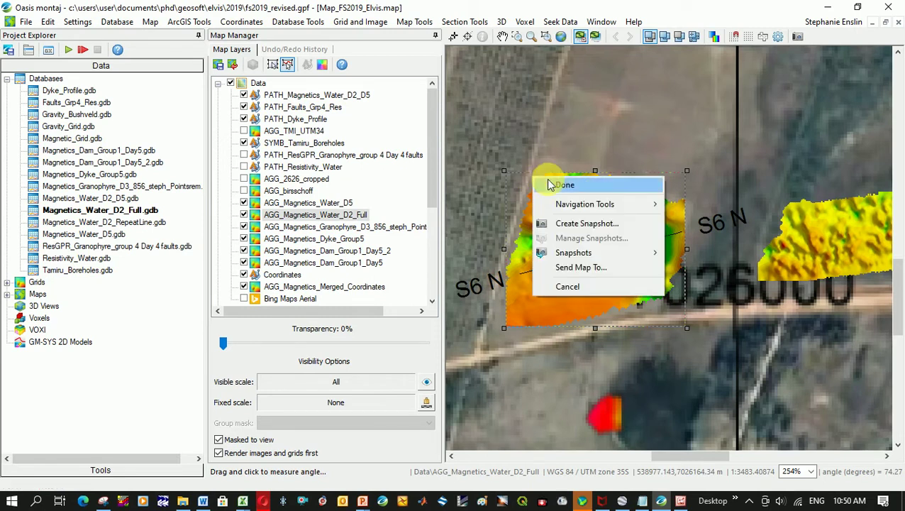
{"action": "key", "text": "Escape"}
{"action": "left_click", "coordinate": [828, 7]}
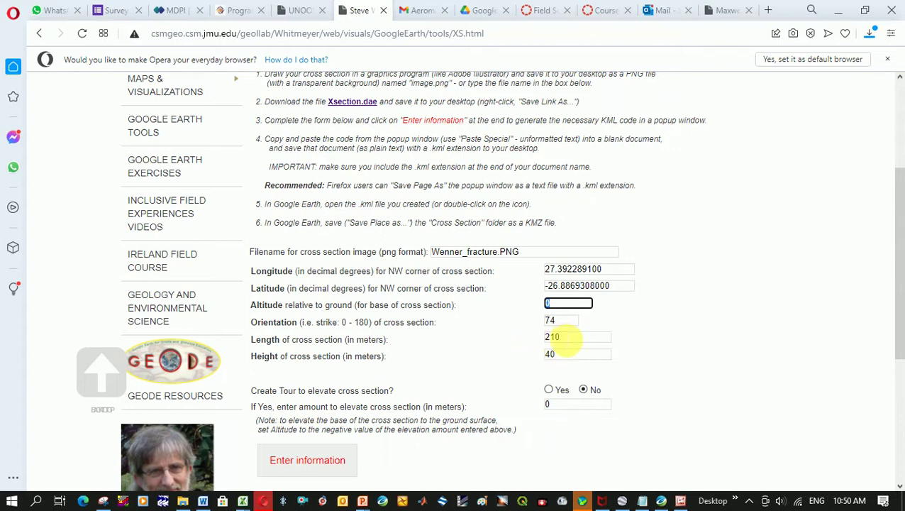
Step: Highlight the 210 m cross section length and submit the completed form to generate the KML code
{"action": "left_click_drag", "start_coordinate": [564, 338], "coordinate": [526, 335]}
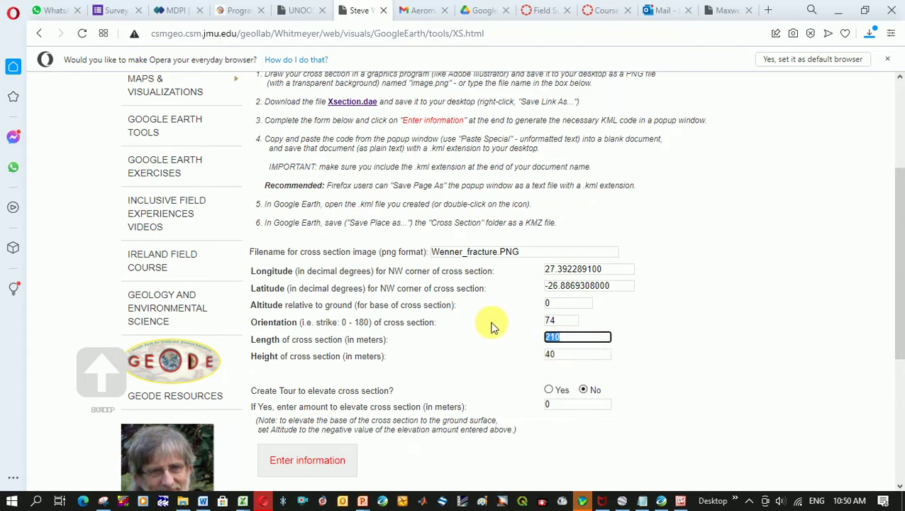
{"action": "scroll", "coordinate": [495, 328], "scroll_direction": "down", "scroll_amount": 2}
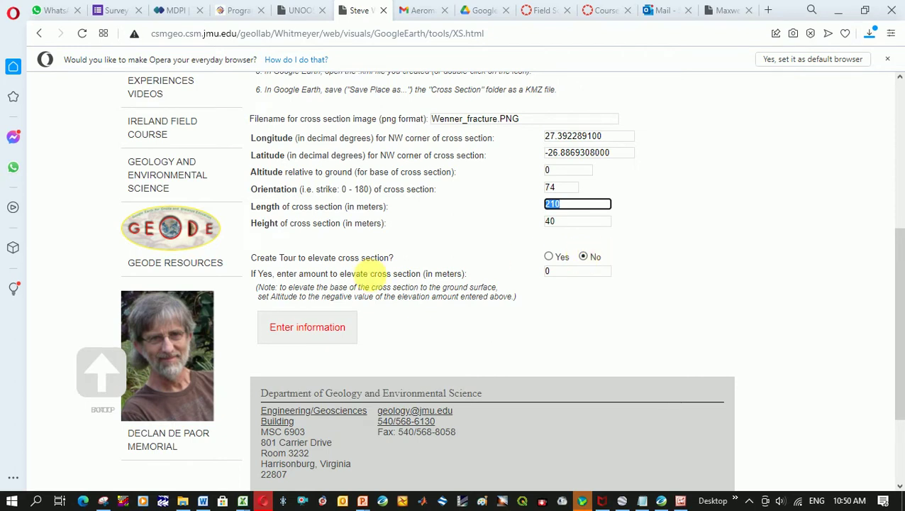
{"action": "left_click", "coordinate": [313, 330]}
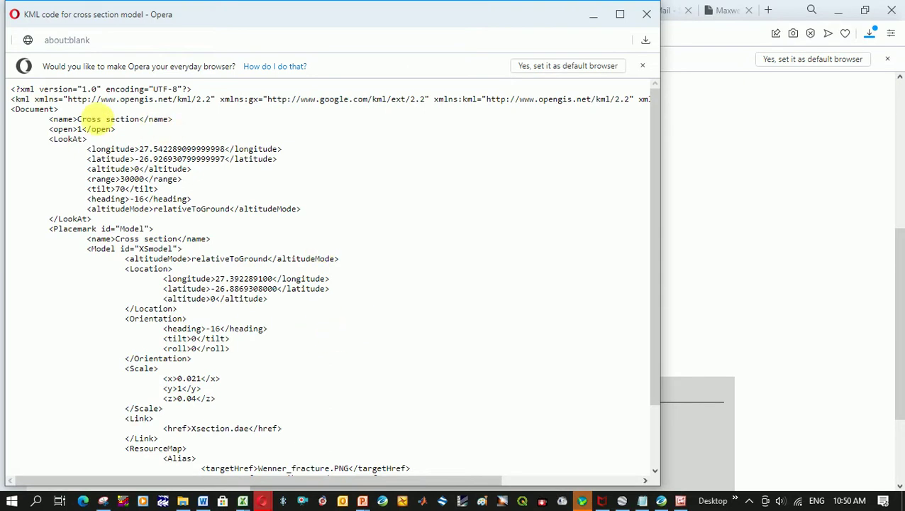
Step: Highlight instruction 4 on the generator page about pasting the code into a blank document and saving it as .kml
{"action": "left_click", "coordinate": [879, 246]}
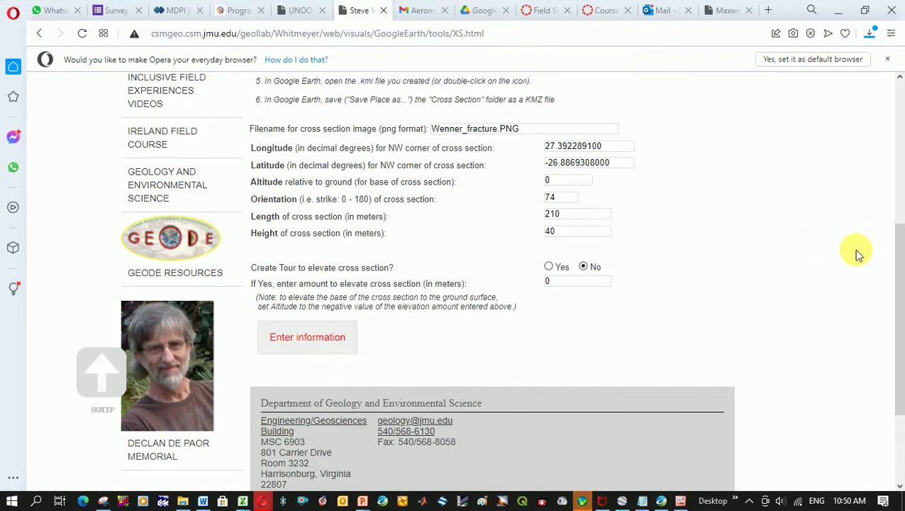
{"action": "scroll", "coordinate": [851, 254], "scroll_direction": "up", "scroll_amount": 5}
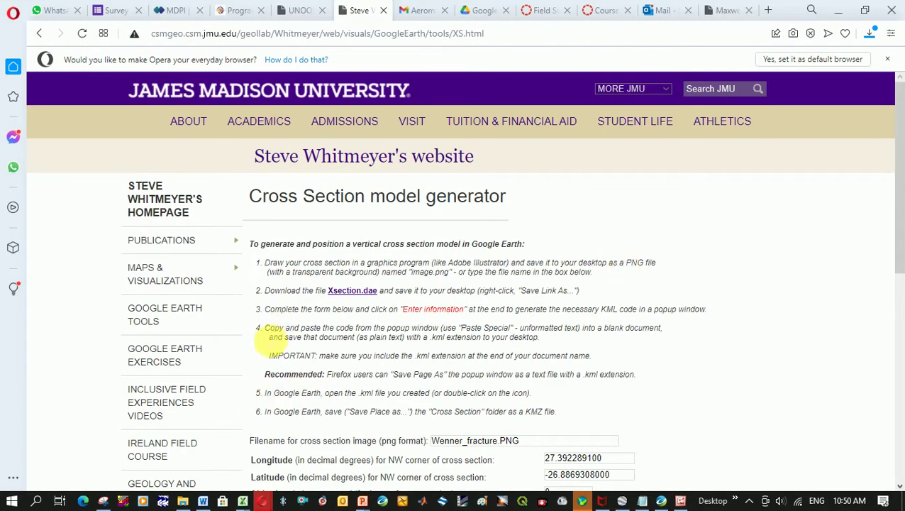
{"action": "left_click_drag", "start_coordinate": [266, 329], "coordinate": [560, 350]}
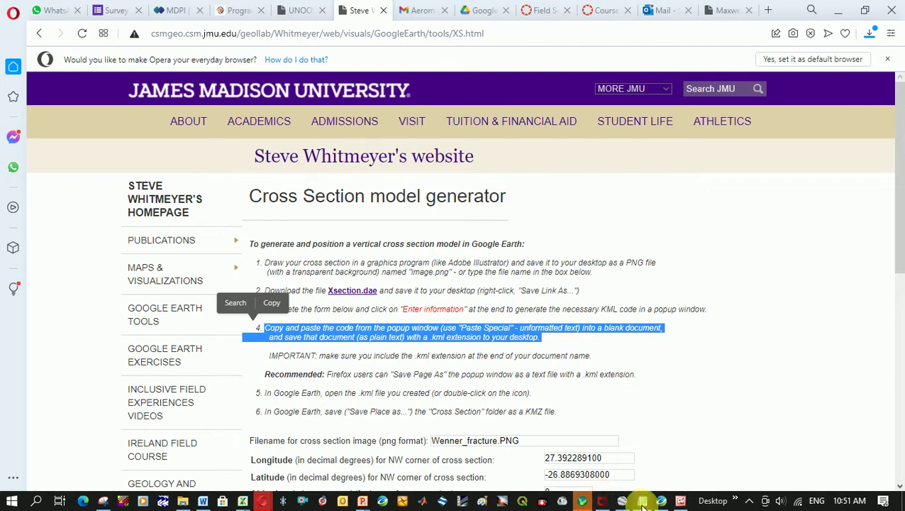
Step: Copy the entire generated KML code from the popup window
{"action": "left_click", "coordinate": [263, 501]}
{"action": "left_click", "coordinate": [326, 458]}
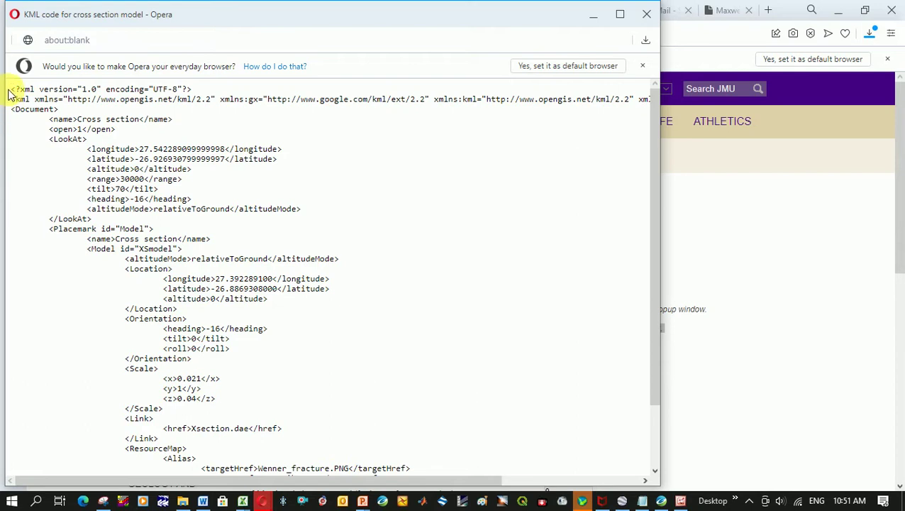
{"action": "left_click_drag", "start_coordinate": [11, 88], "coordinate": [298, 482]}
{"action": "right_click", "coordinate": [136, 240]}
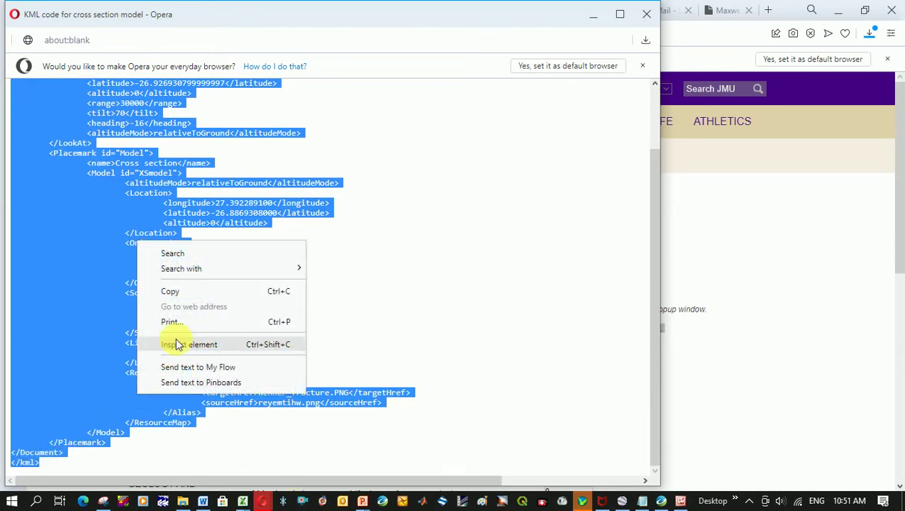
{"action": "left_click", "coordinate": [178, 290]}
Step: Replace all the text of Parameters.txt in Notepad with the copied KML code
{"action": "left_click", "coordinate": [642, 501]}
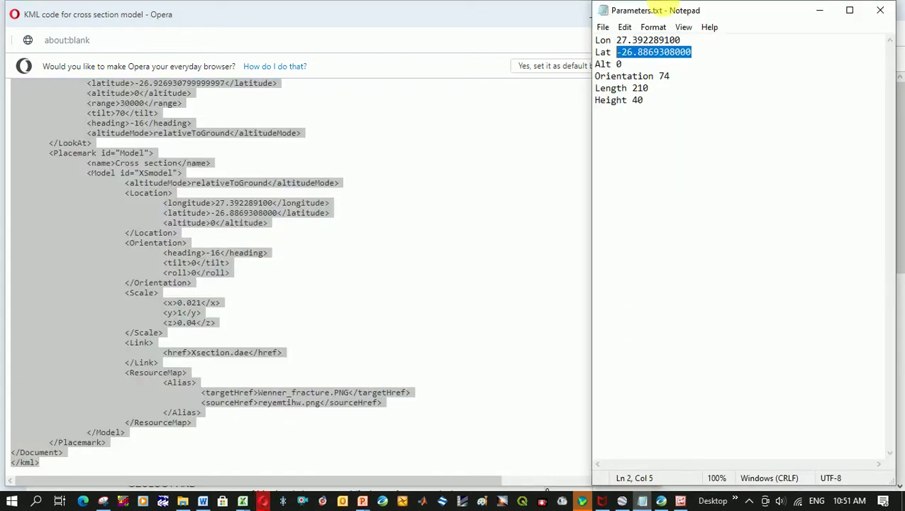
{"action": "left_click", "coordinate": [754, 150]}
{"action": "key", "text": "ctrl+a"}
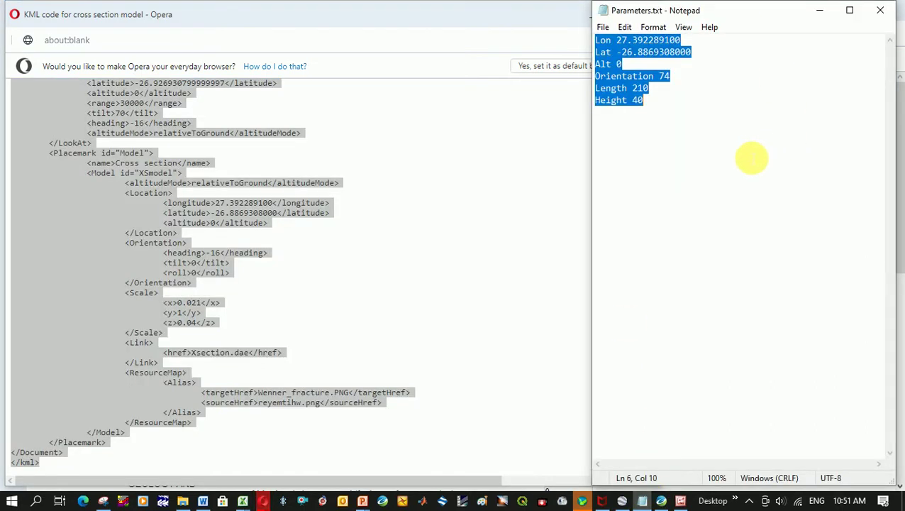
{"action": "right_click", "coordinate": [629, 76]}
{"action": "left_click", "coordinate": [674, 131]}
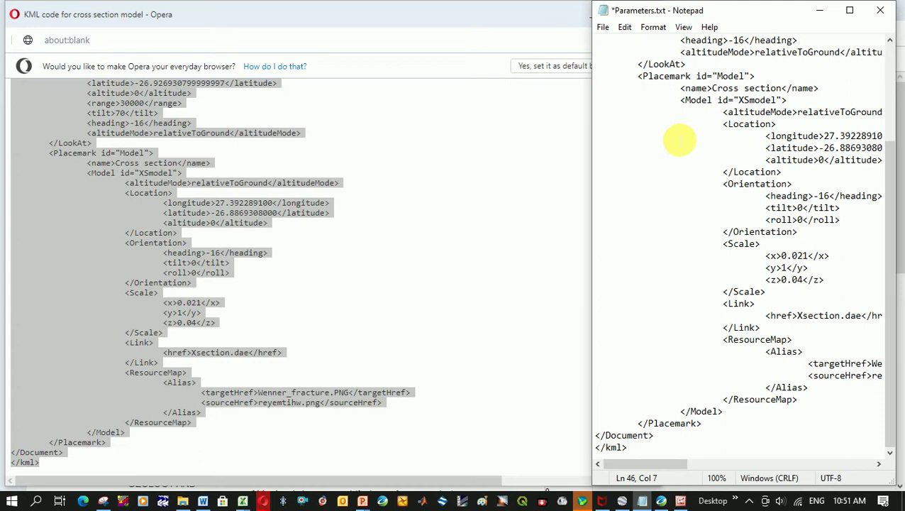
Step: Save the pasted code to the Desktop as Wenner_fracture.kml, replacing the existing file of that name
{"action": "scroll", "coordinate": [680, 140], "scroll_direction": "up", "scroll_amount": 4}
{"action": "left_click", "coordinate": [602, 27]}
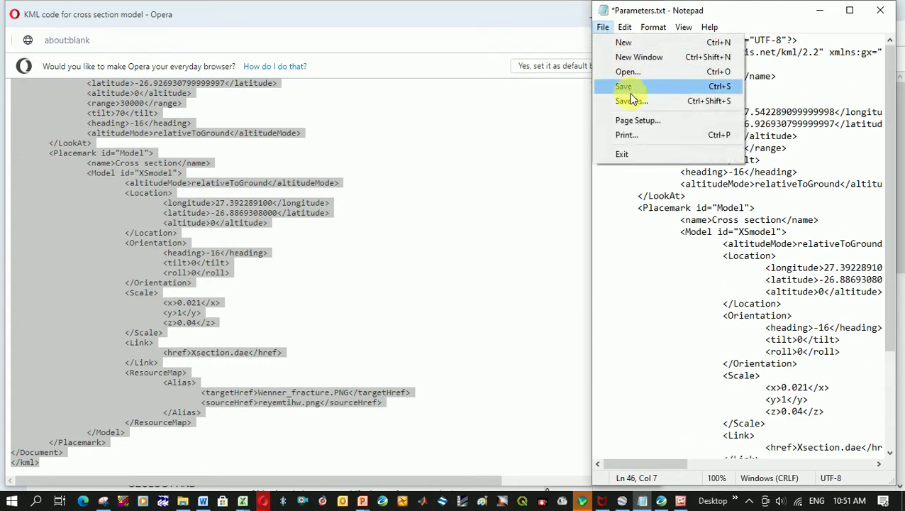
{"action": "left_click", "coordinate": [631, 100]}
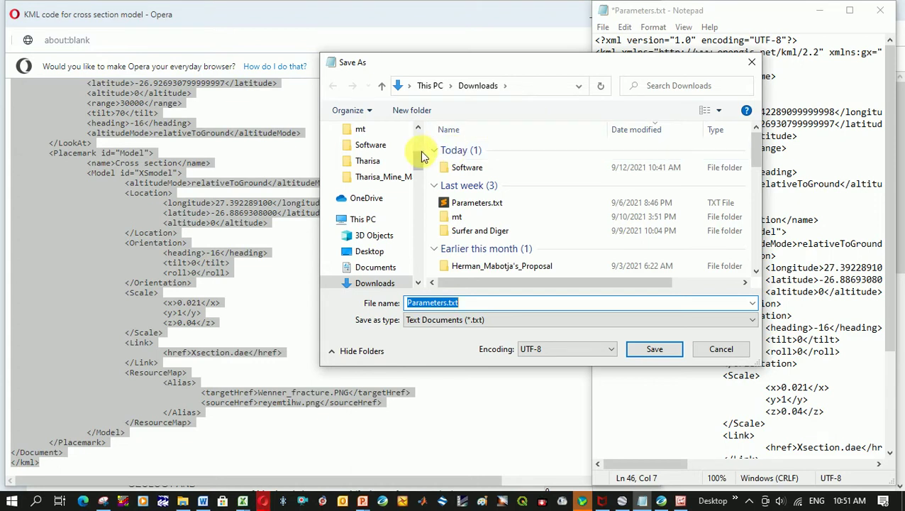
{"action": "scroll", "coordinate": [419, 149], "scroll_direction": "up", "scroll_amount": 5}
{"action": "left_click", "coordinate": [389, 162]}
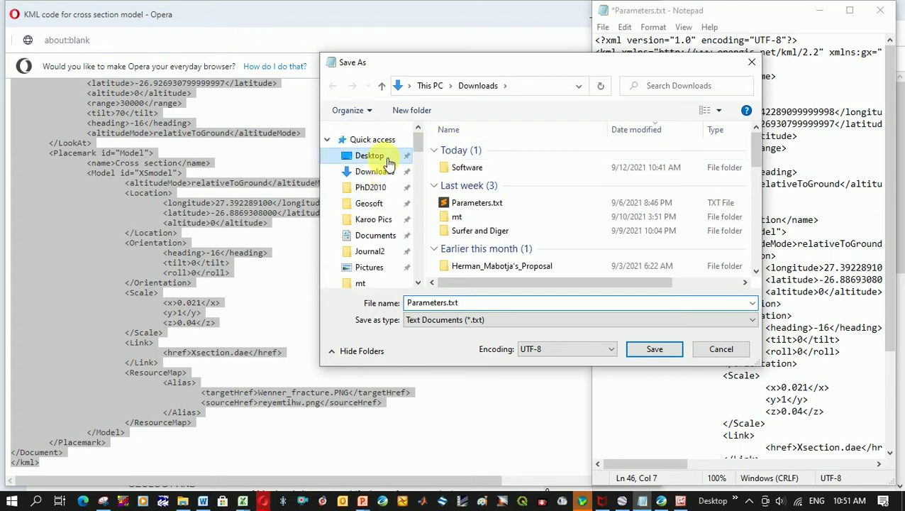
{"action": "left_click_drag", "start_coordinate": [756, 151], "coordinate": [757, 232]}
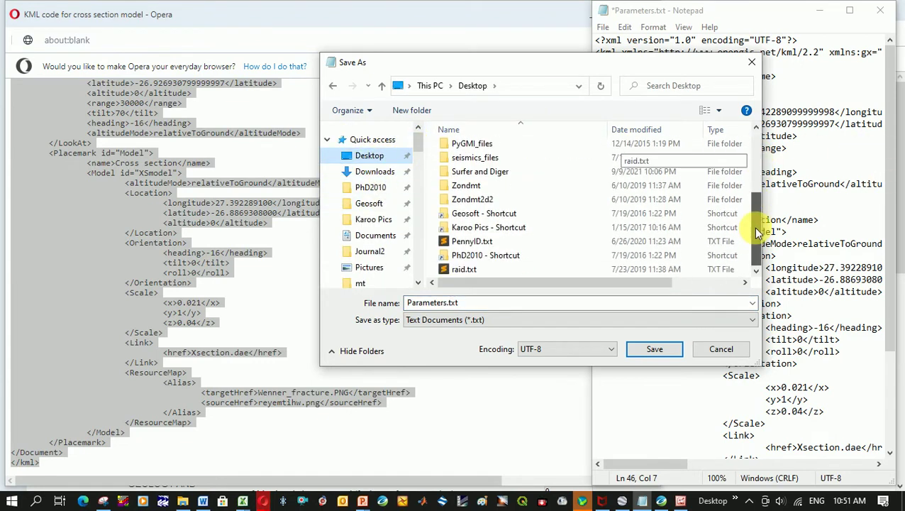
{"action": "mouse_move", "coordinate": [405, 303]}
{"action": "left_mouse_down"}
{"action": "mouse_move", "coordinate": [451, 304]}
{"action": "mouse_move", "coordinate": [416, 288]}
{"action": "left_mouse_up"}
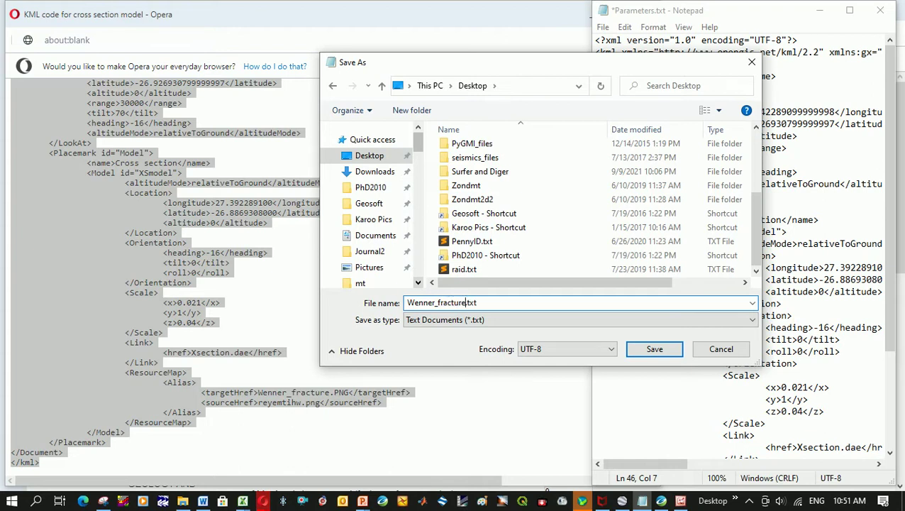
{"action": "key", "text": "Delete"}
{"action": "key", "text": "Delete"}
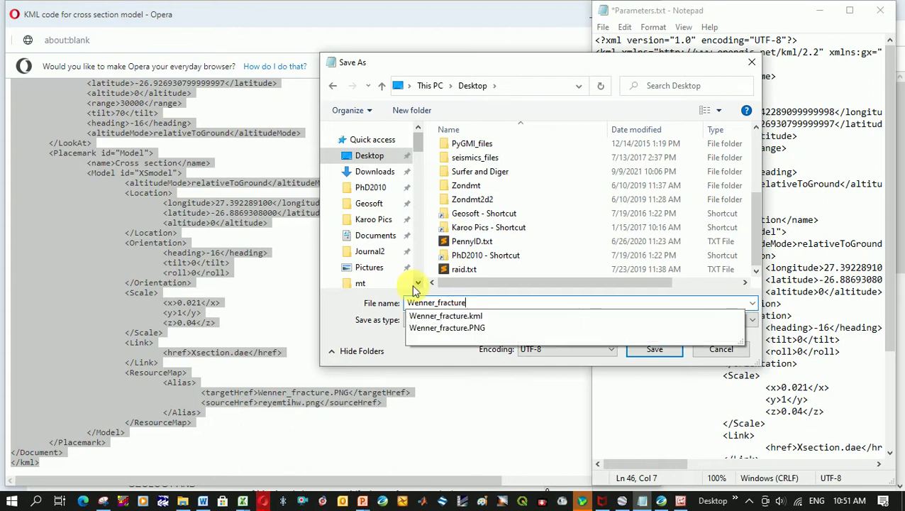
{"action": "type", "text": "kml"}
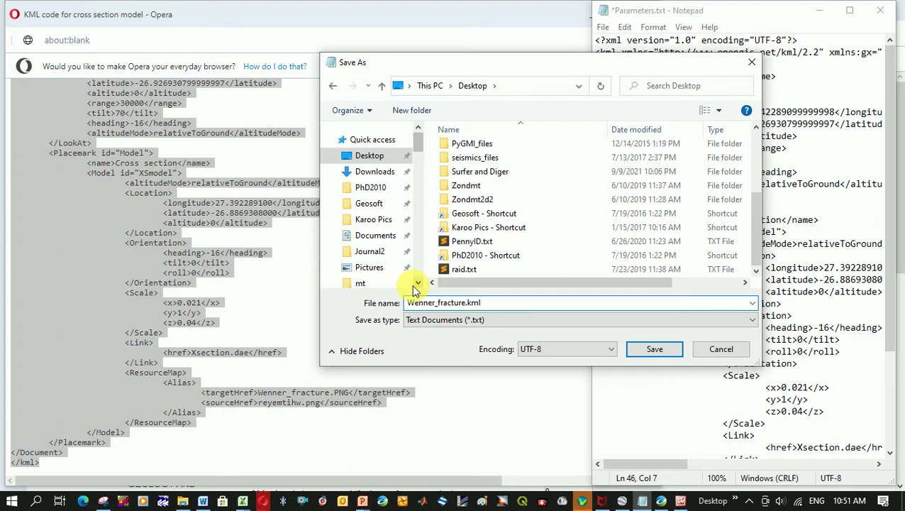
{"action": "key", "text": "Return"}
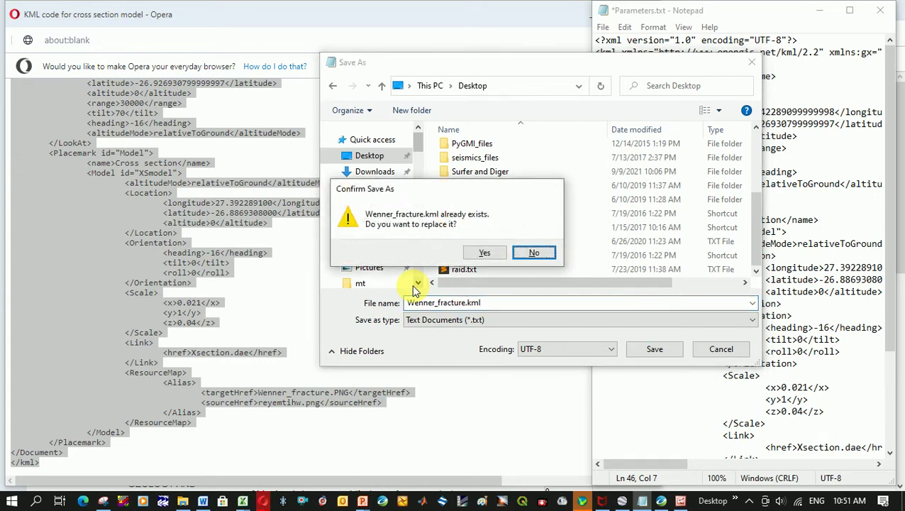
{"action": "left_click", "coordinate": [485, 254]}
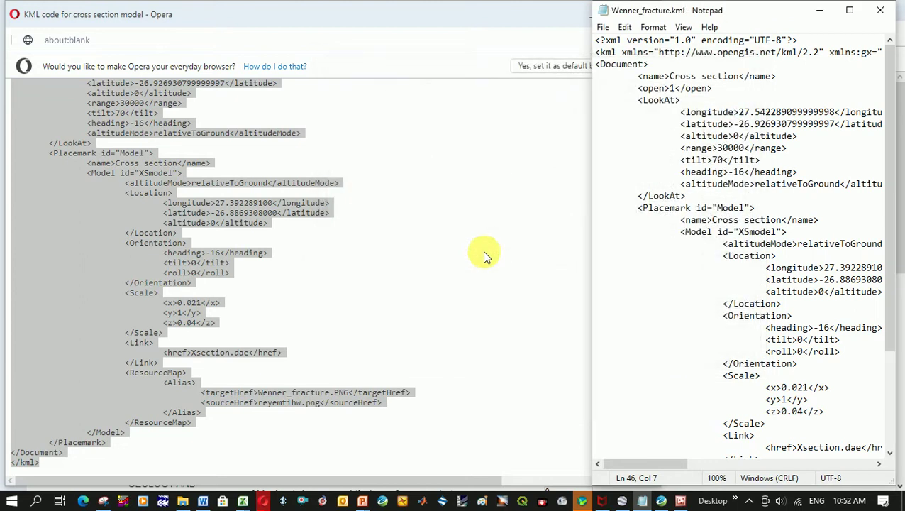
Step: Return to the Cross Section model generator page and highlight instructions 5 and 6 about opening the .kml file and saving as KMZ
{"action": "left_click", "coordinate": [819, 10]}
{"action": "left_click", "coordinate": [594, 14]}
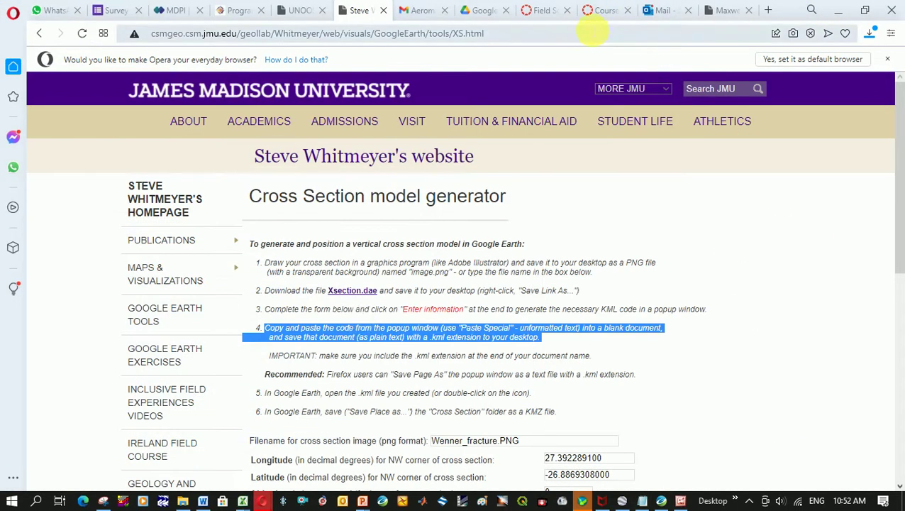
{"action": "left_click", "coordinate": [289, 401]}
{"action": "left_click_drag", "start_coordinate": [289, 401], "coordinate": [497, 407]}
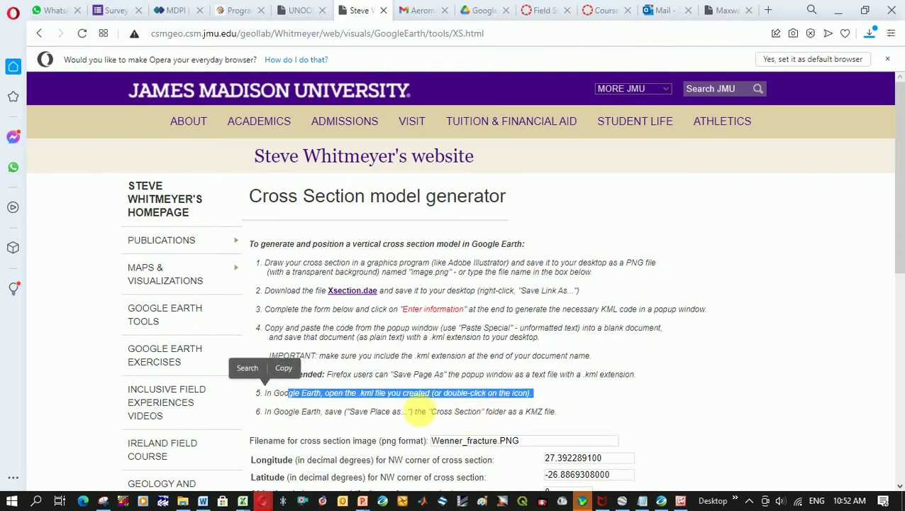
{"action": "left_click_drag", "start_coordinate": [261, 412], "coordinate": [556, 415]}
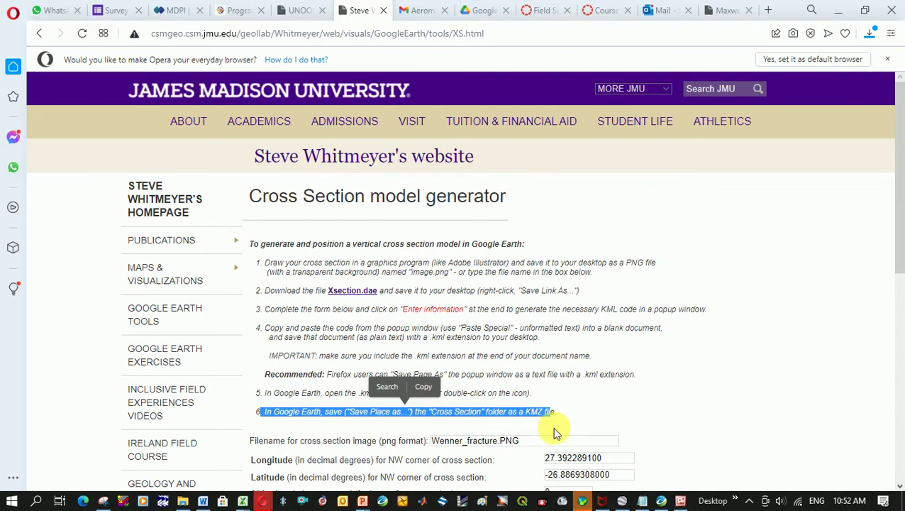
Step: Switch to Google Earth Pro and open Wenner_fracture.kml from the Desktop
{"action": "left_click", "coordinate": [621, 502]}
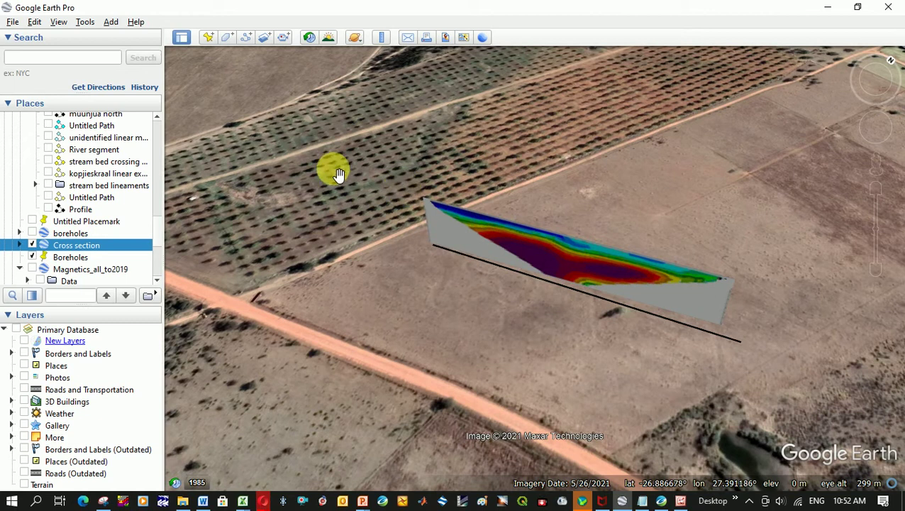
{"action": "left_click_drag", "start_coordinate": [154, 225], "coordinate": [160, 270]}
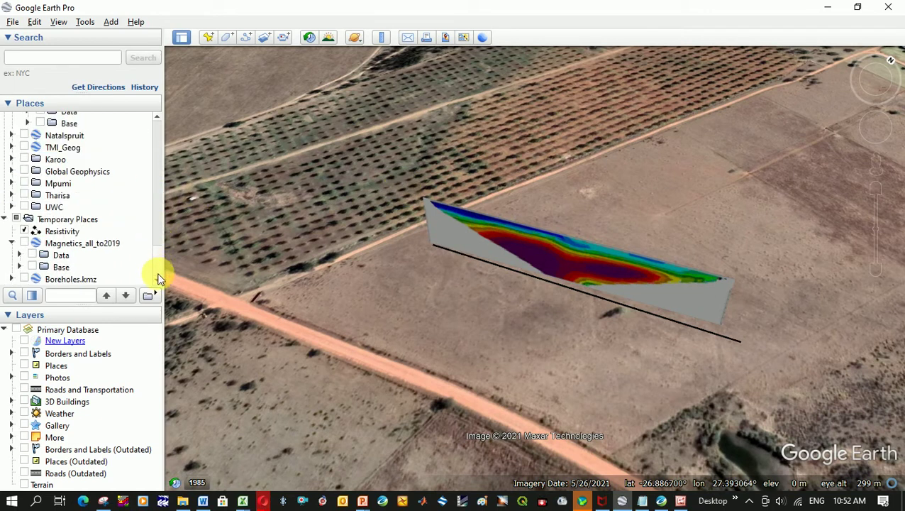
{"action": "left_click", "coordinate": [12, 22]}
{"action": "left_click", "coordinate": [28, 34]}
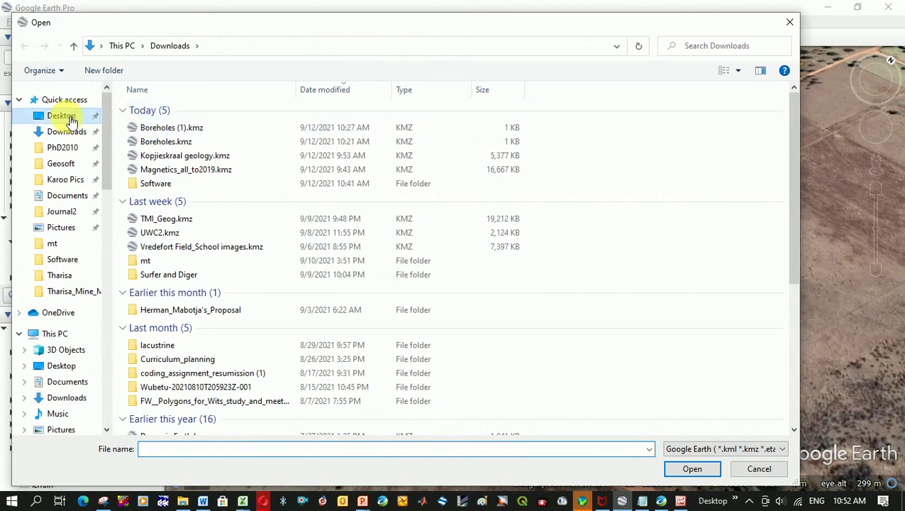
{"action": "left_click", "coordinate": [70, 117]}
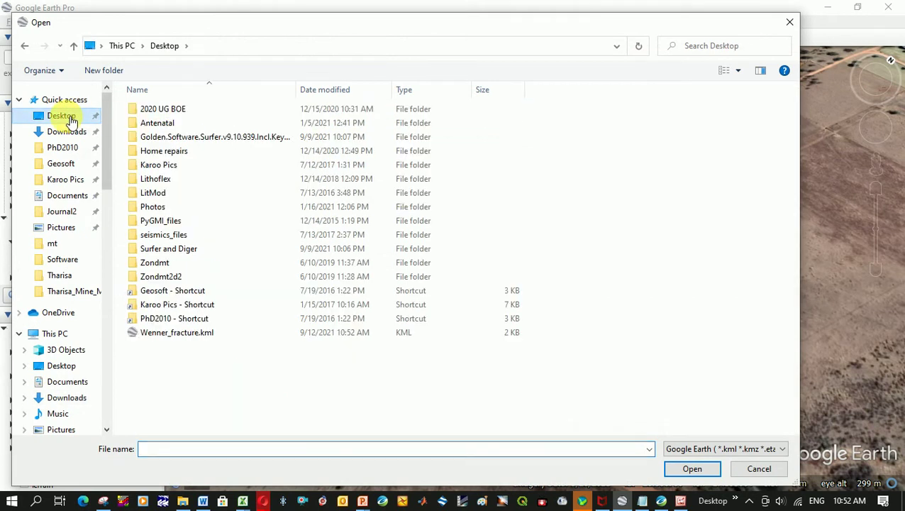
{"action": "double_click", "coordinate": [172, 331]}
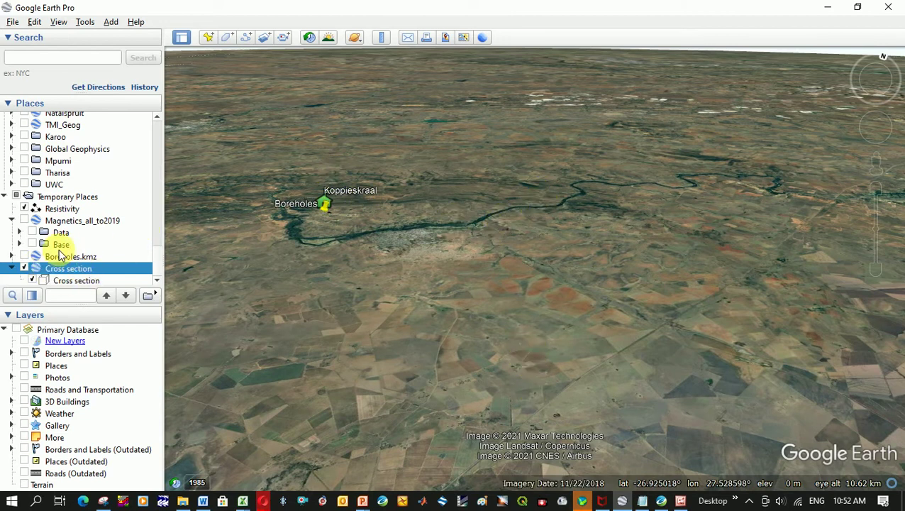
Step: Fly between the imported Cross section folder's view and the cross section model inside it, ending on the model
{"action": "left_click", "coordinate": [11, 269]}
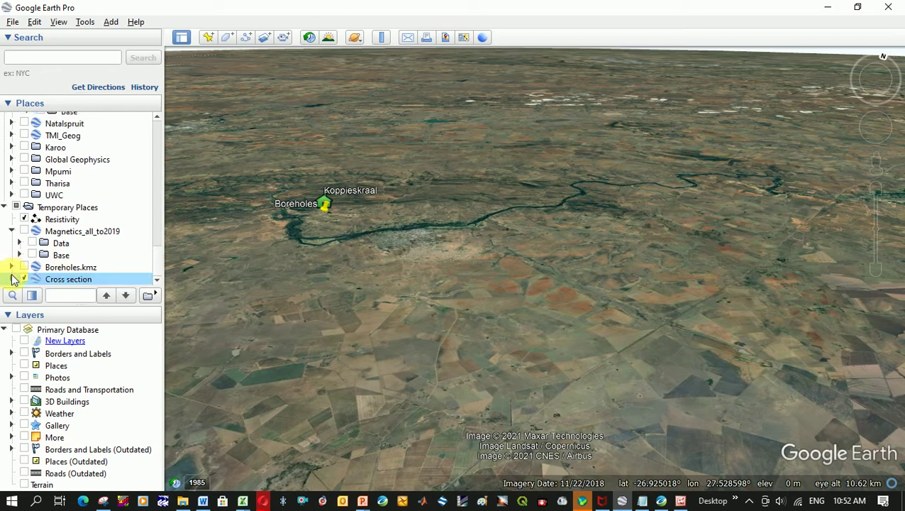
{"action": "left_click", "coordinate": [12, 278]}
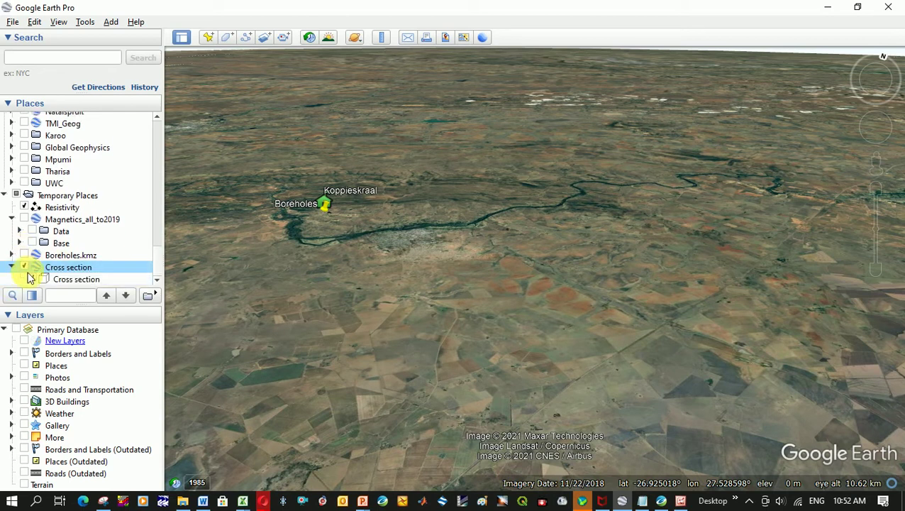
{"action": "double_click", "coordinate": [78, 281]}
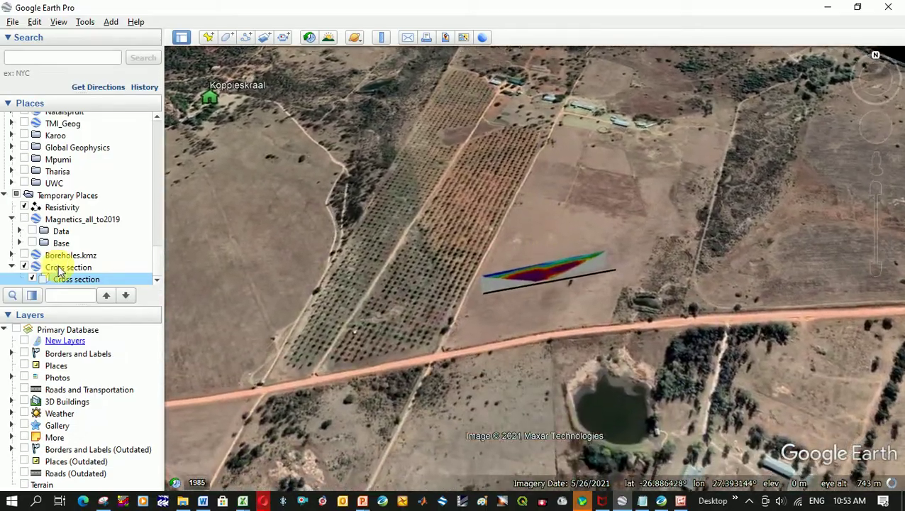
{"action": "double_click", "coordinate": [56, 267]}
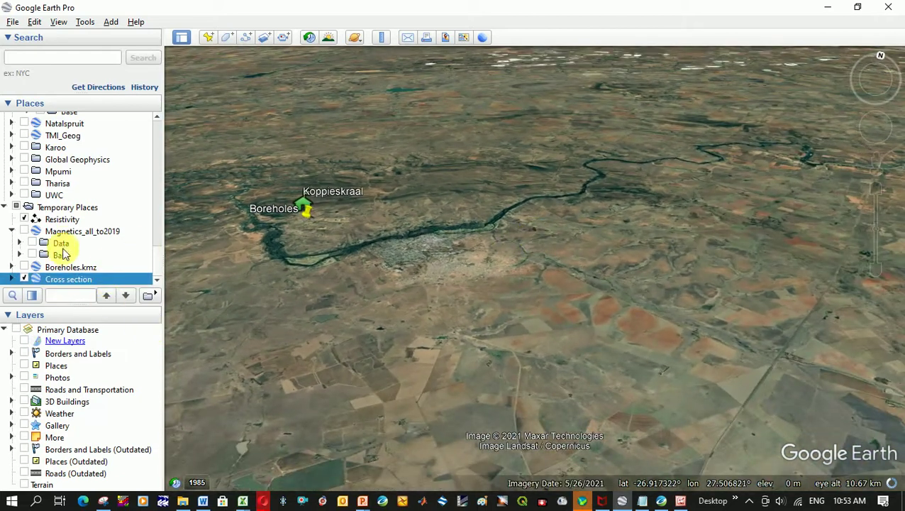
{"action": "left_click", "coordinate": [64, 280]}
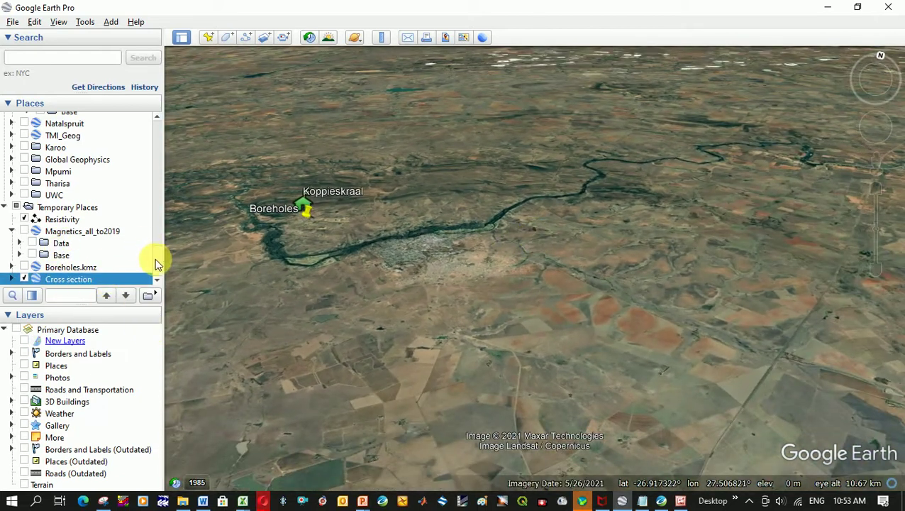
{"action": "left_click", "coordinate": [11, 280]}
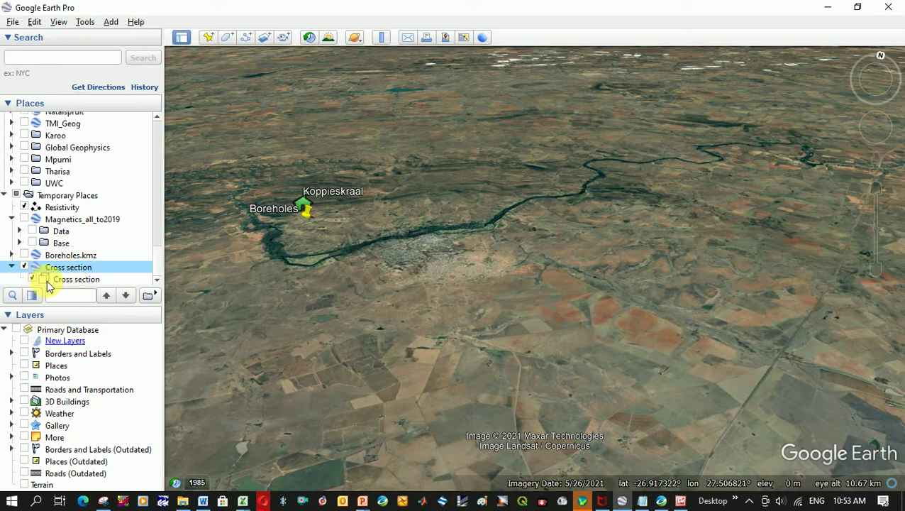
{"action": "double_click", "coordinate": [67, 280]}
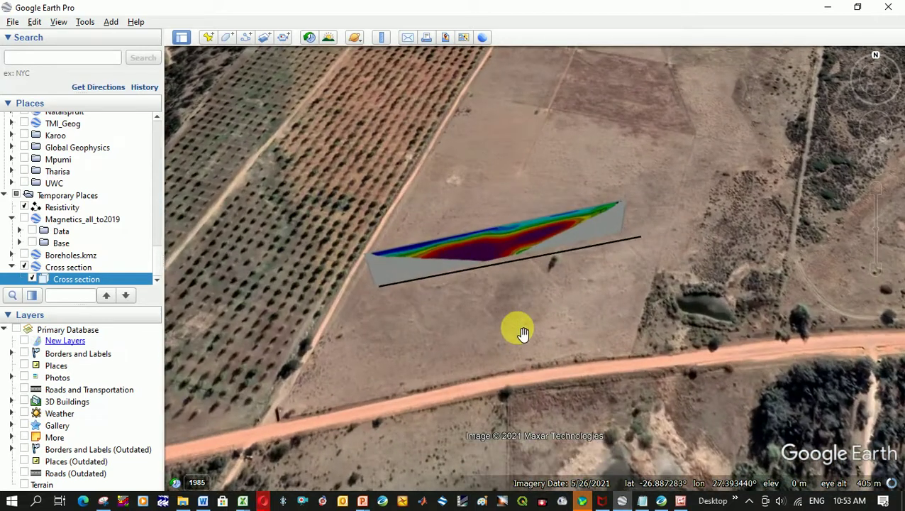
Step: Move the Cross section folder out of Temporary Places to below the UWC folder and save it as Cross section.kmz in Downloads
{"action": "left_click", "coordinate": [74, 269]}
{"action": "left_click_drag", "start_coordinate": [73, 251], "coordinate": [75, 196]}
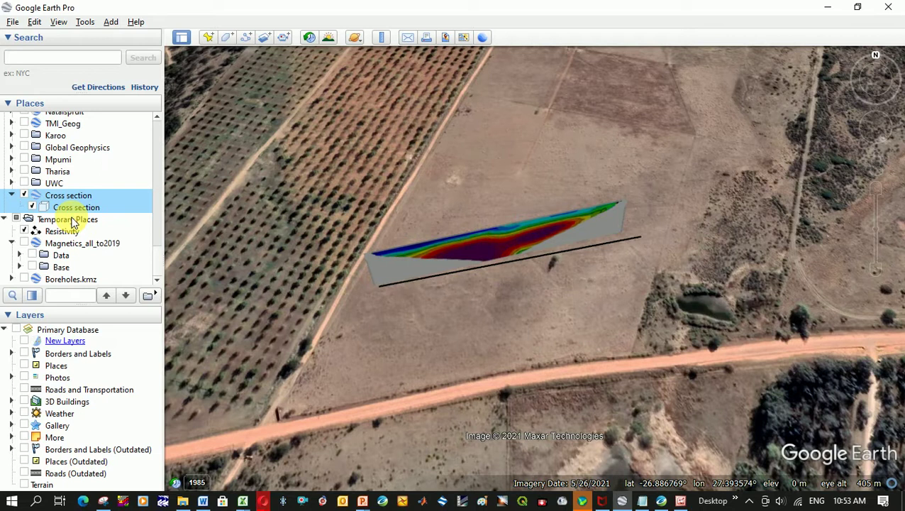
{"action": "right_click", "coordinate": [72, 201]}
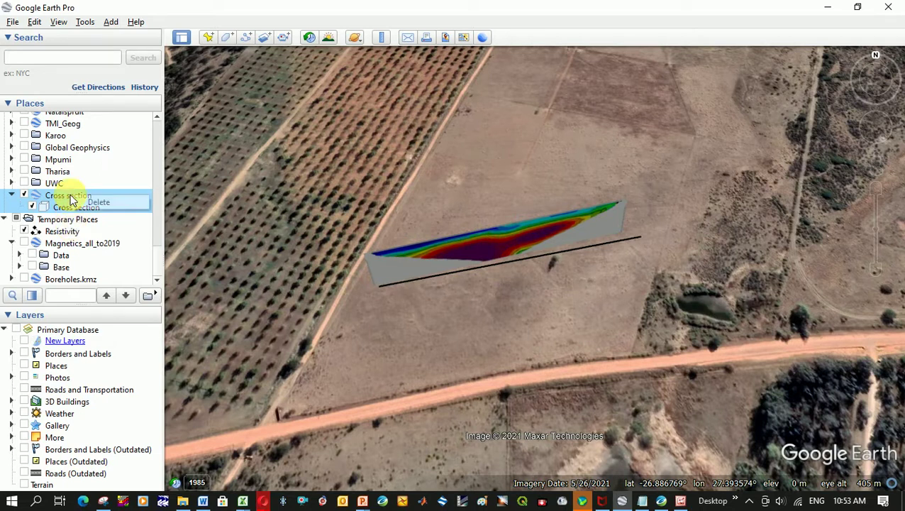
{"action": "left_click", "coordinate": [56, 183]}
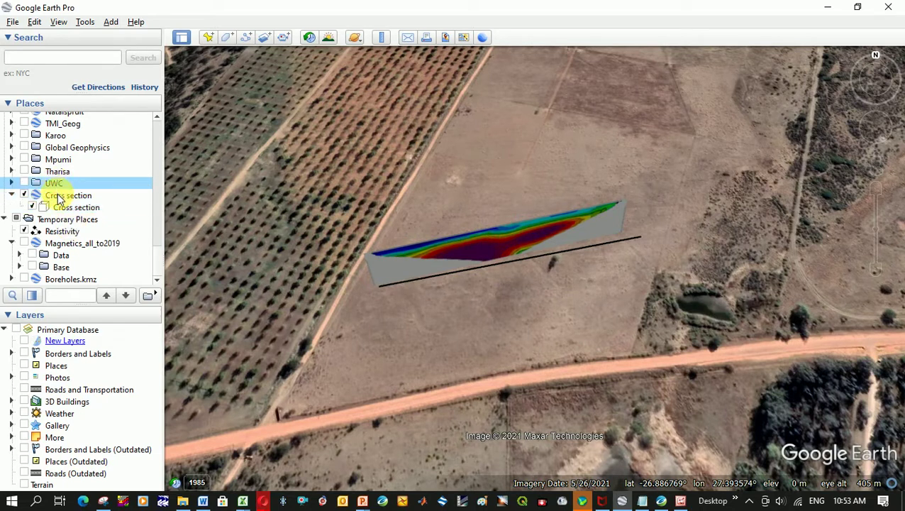
{"action": "left_click", "coordinate": [59, 197]}
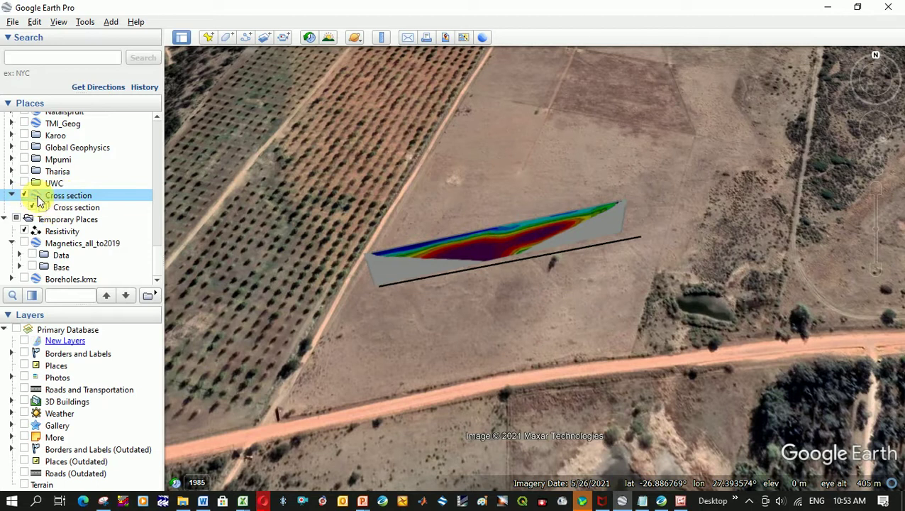
{"action": "right_click", "coordinate": [55, 202]}
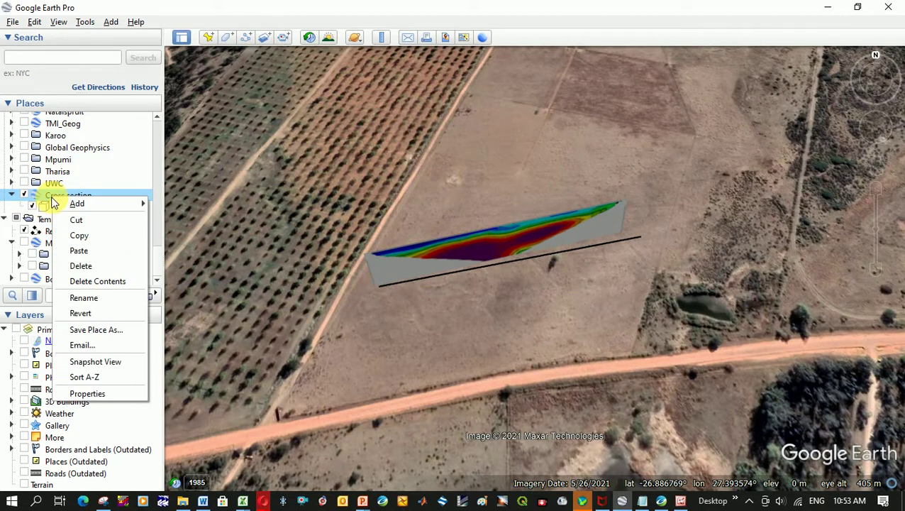
{"action": "left_click", "coordinate": [127, 328]}
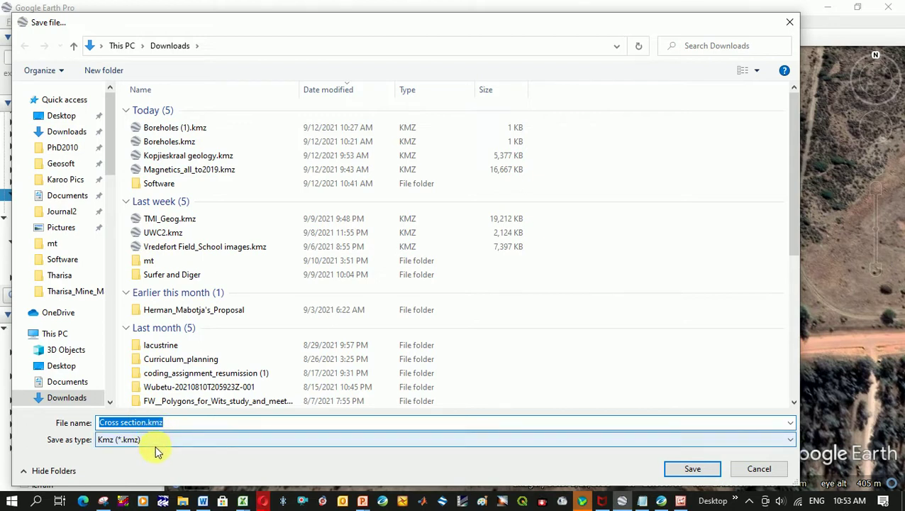
{"action": "left_click", "coordinate": [692, 469]}
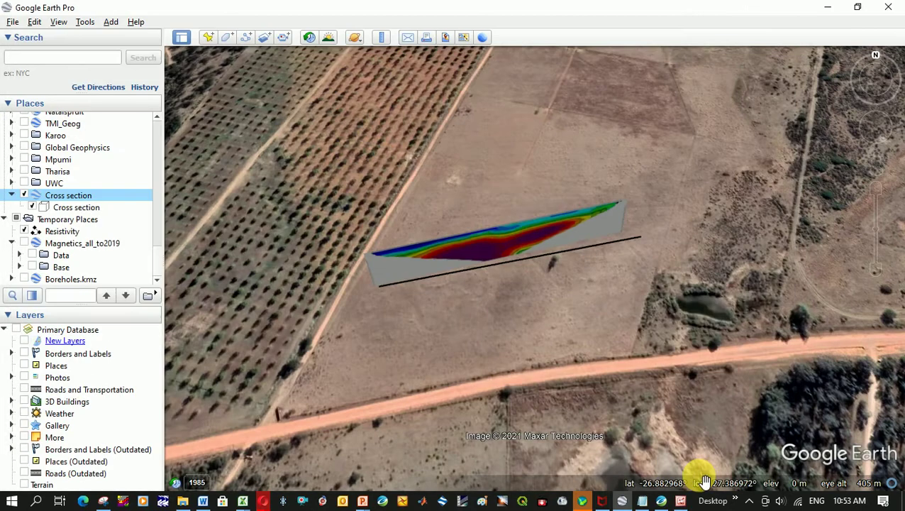